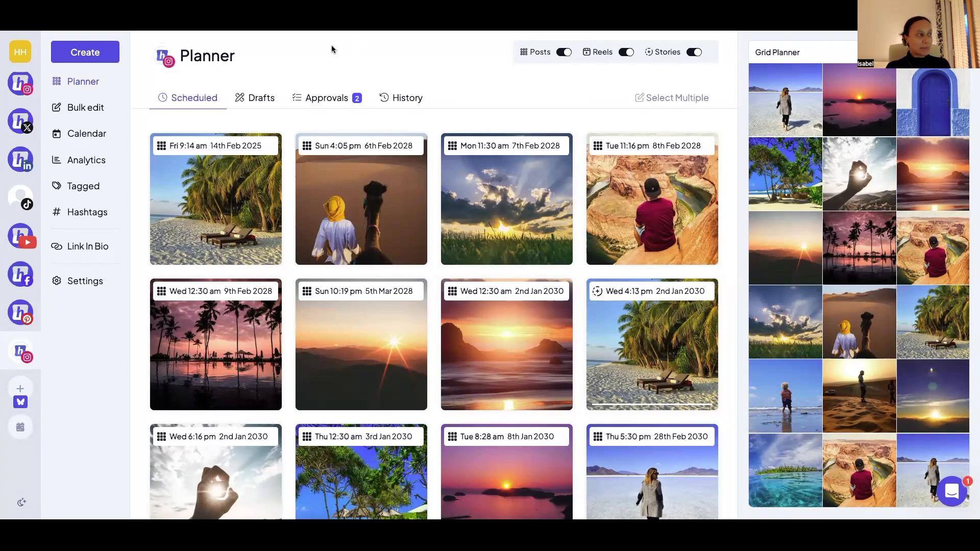
- Look through the list of available teams and team options, keeping the Hopper HQ team selected
mouse_move(37, 53)
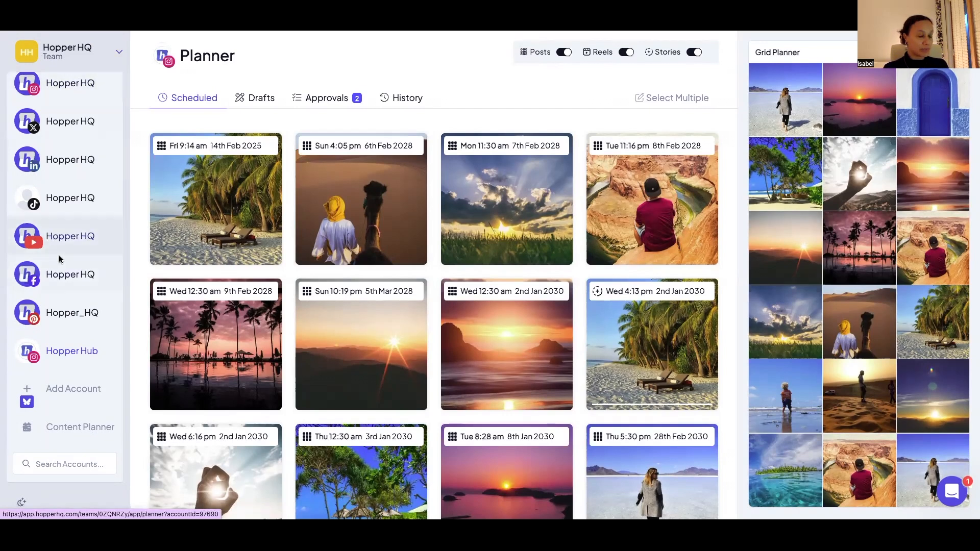
left_click(72, 52)
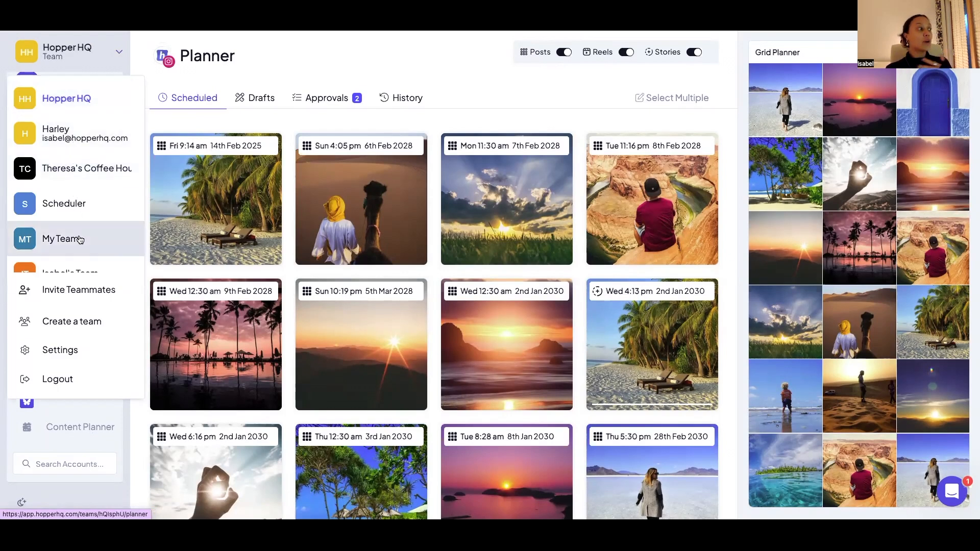
scroll(79, 237, "down", 1)
scroll(80, 241, "up", 1)
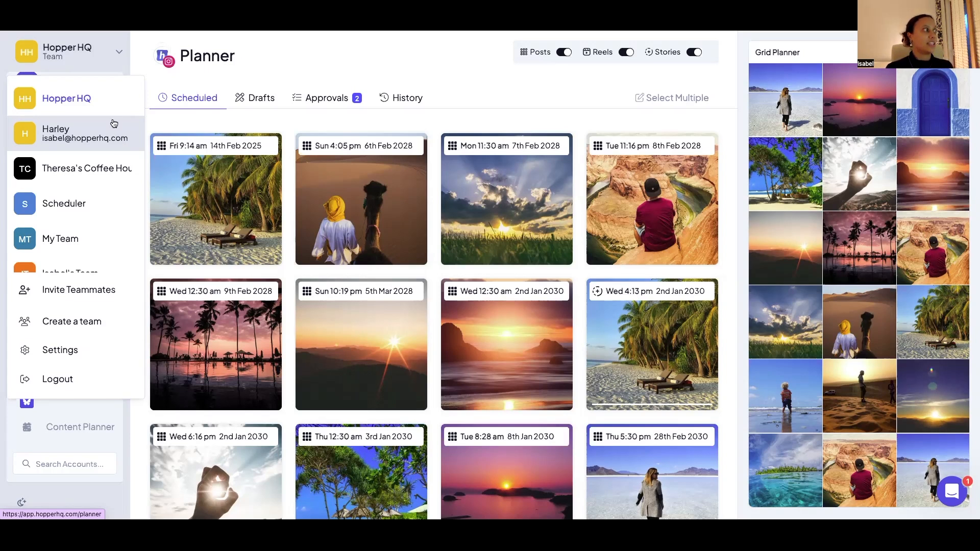
left_click(96, 62)
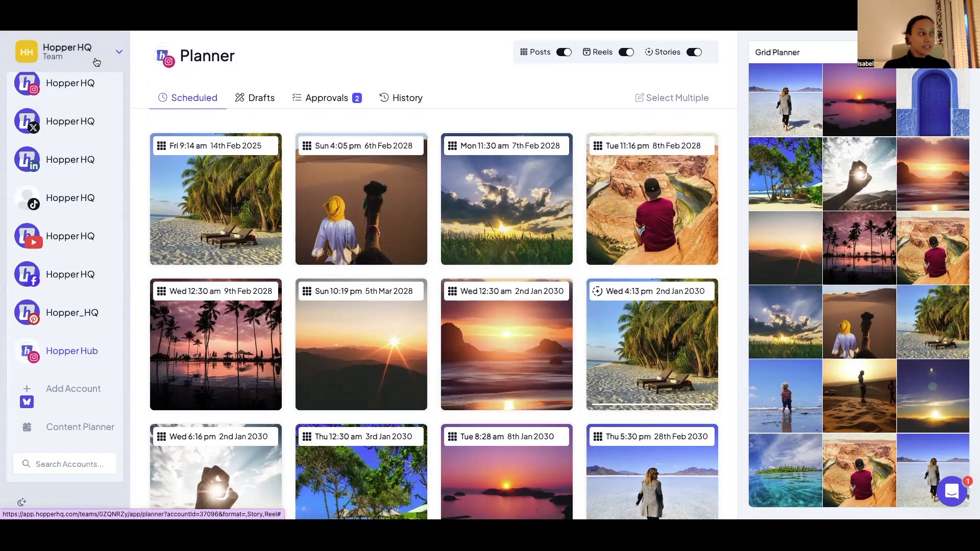
- Browse the social media accounts connected to the Hopper HQ team
scroll(94, 88, "up", 1)
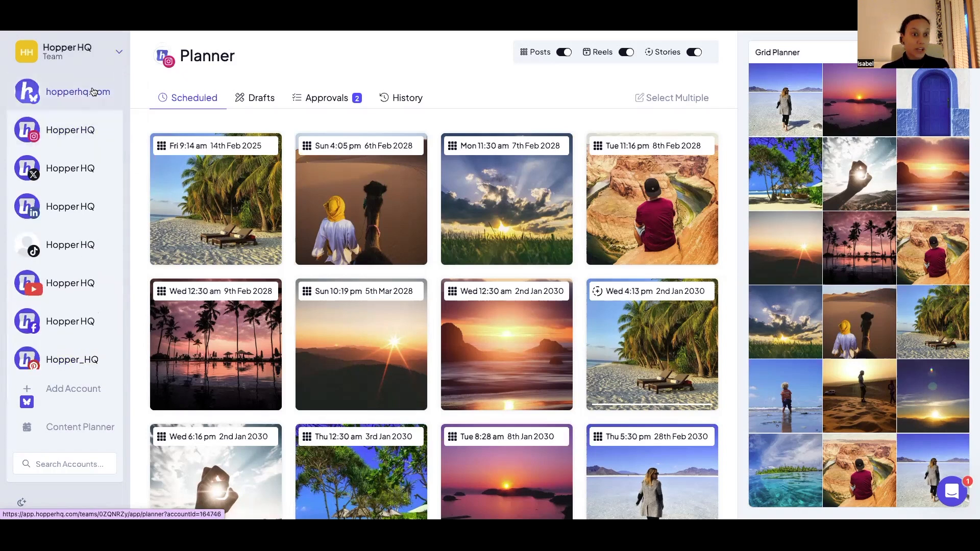
scroll(76, 204, "down", 1)
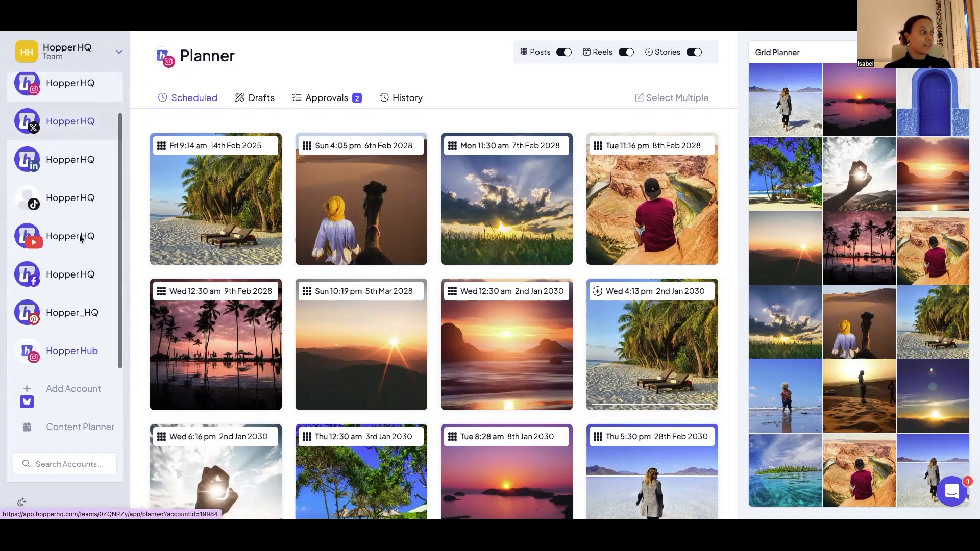
scroll(86, 102, "up", 1)
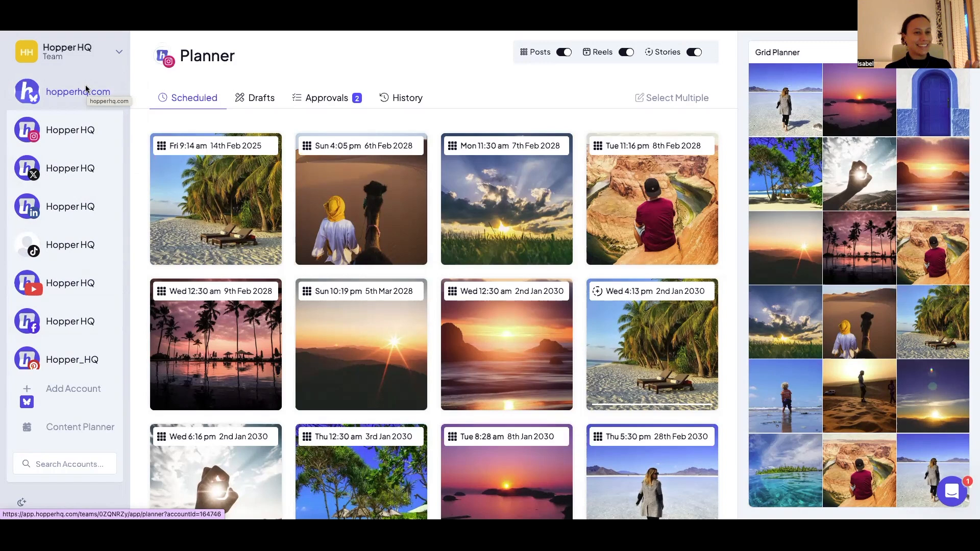
scroll(84, 171, "down", 2)
scroll(84, 172, "up", 2)
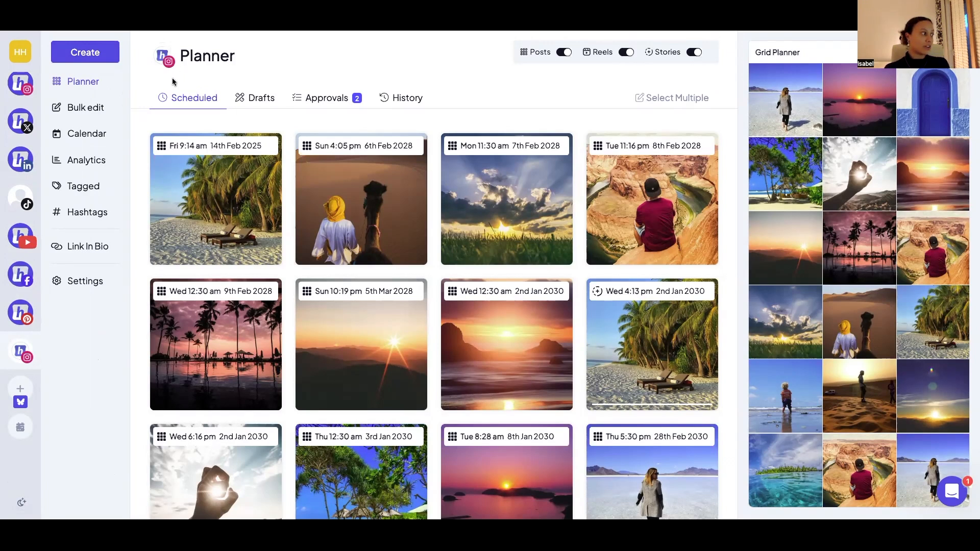
mouse_move(37, 357)
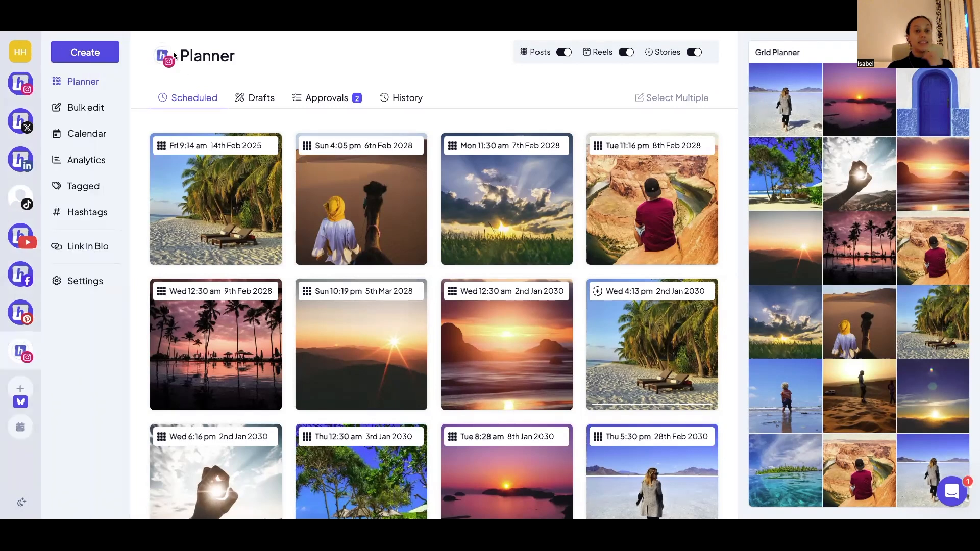
- Move the palm beach post to the Mon 7th Feb 2028 slot and the cloudy meadow post to the start of the grid's second row
mouse_move(209, 205)
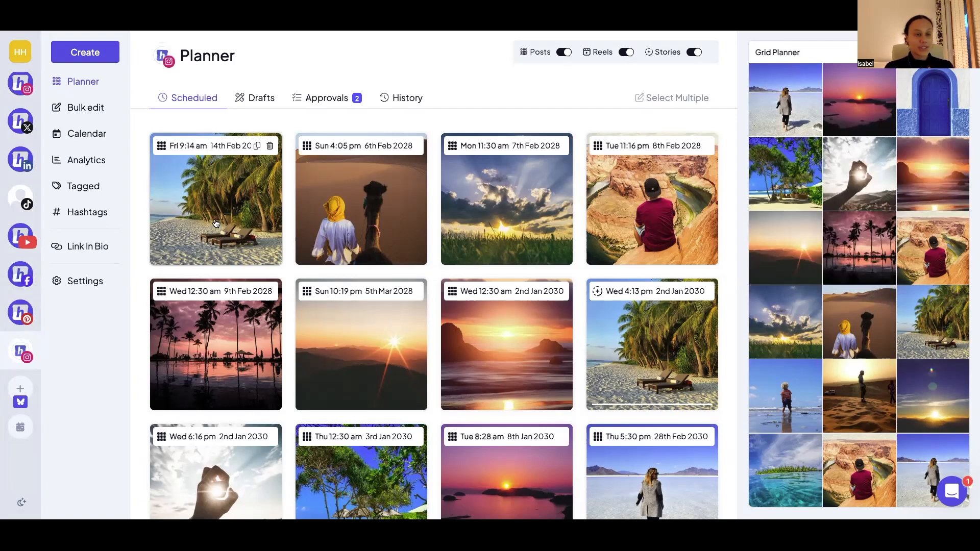
left_click_drag(215, 223, 475, 218)
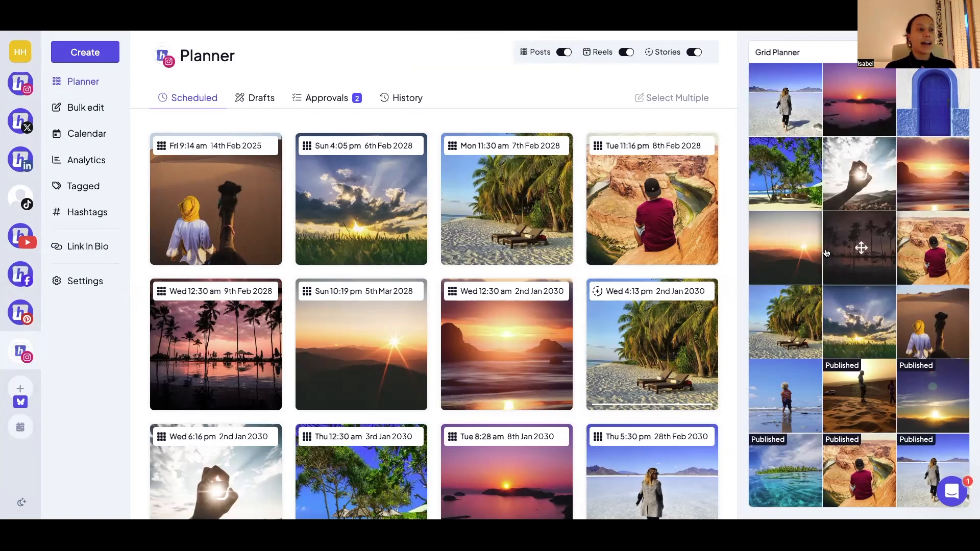
left_click_drag(853, 327, 807, 170)
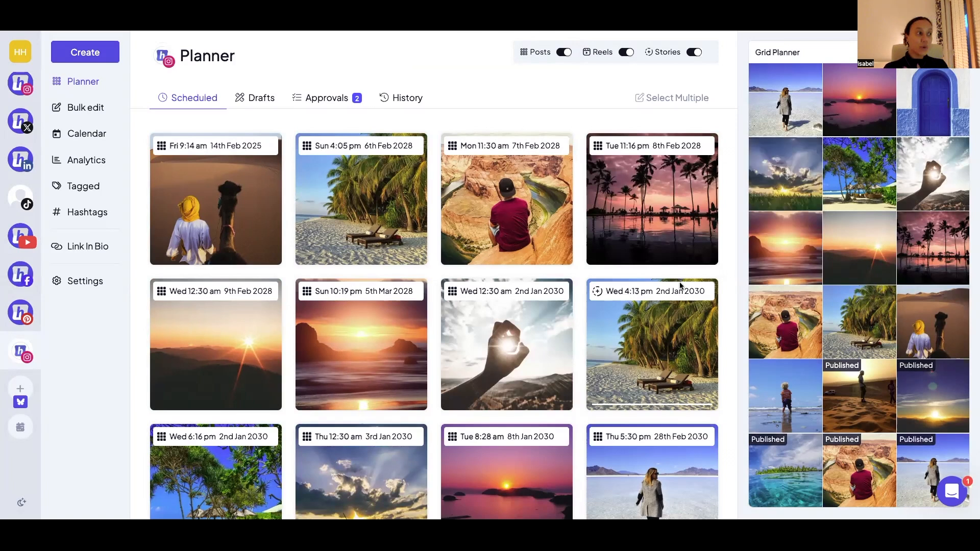
- View the details of the palm beach post scheduled for Sun 6th Feb 2028, including its caption and accounts, and close it
left_click(358, 210)
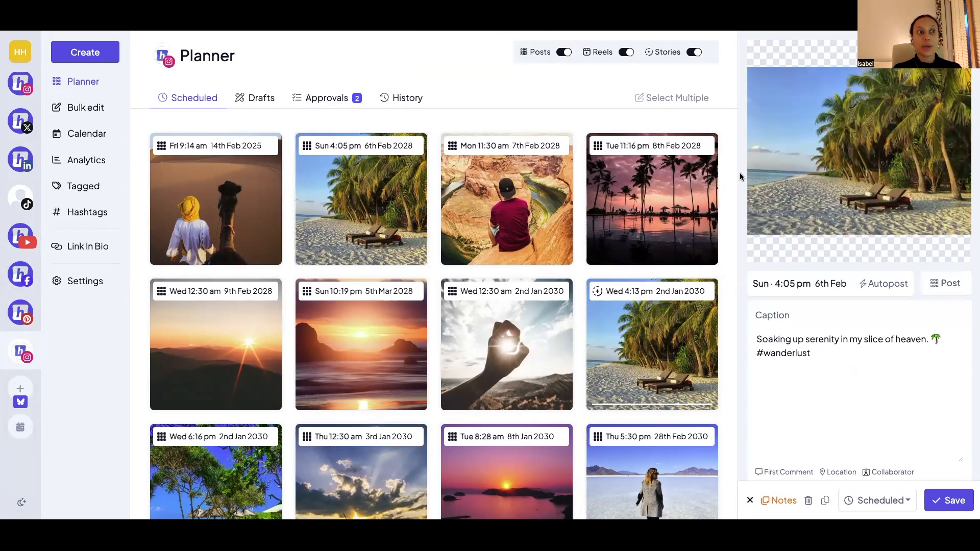
mouse_move(815, 181)
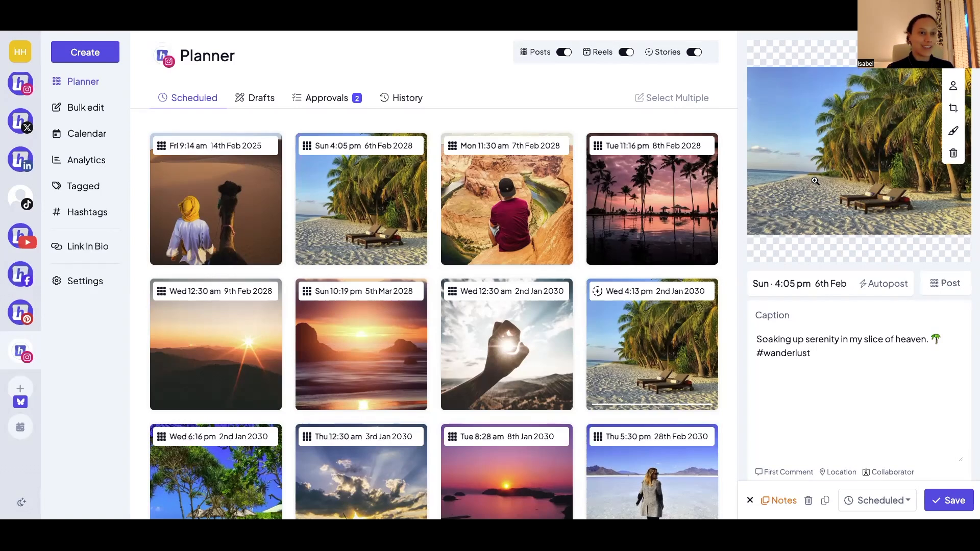
scroll(800, 392, "down", 2)
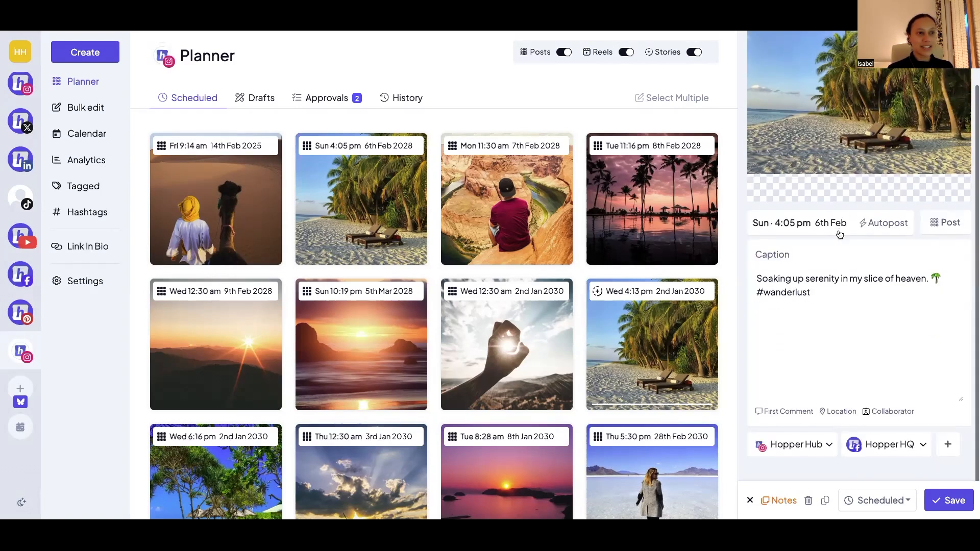
left_click(750, 501)
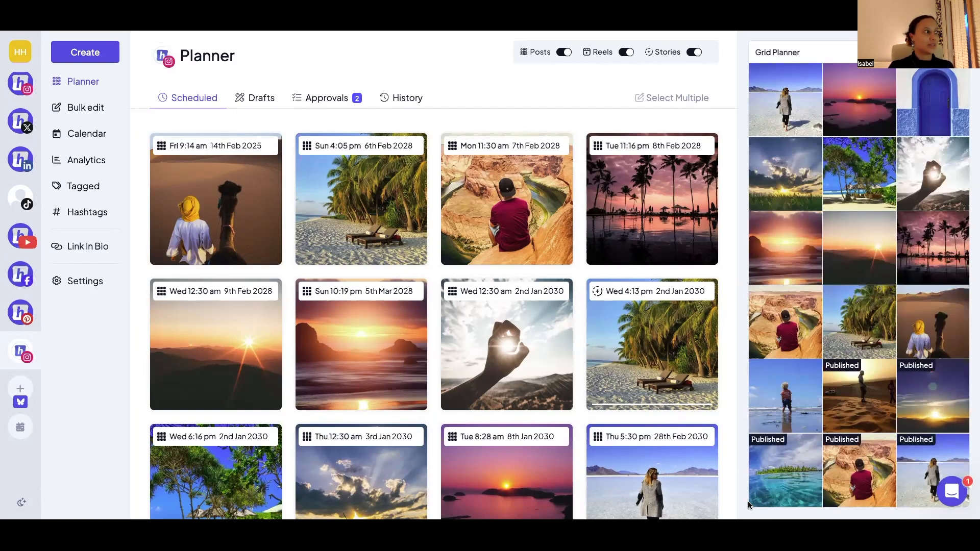
- View the draft post of the puppy on an orange background along with its status options, and close it
left_click(259, 98)
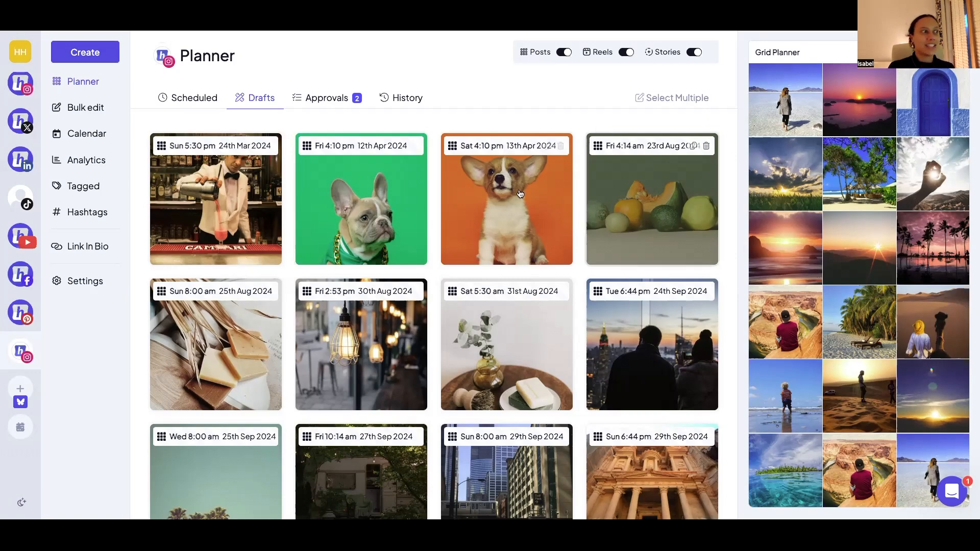
left_click(487, 207)
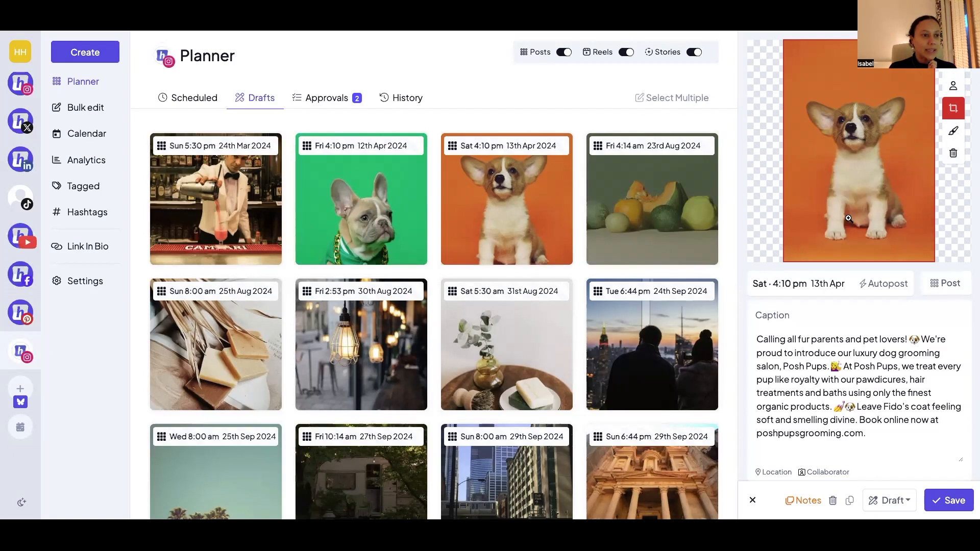
scroll(848, 218, "down", 1)
left_click(905, 506)
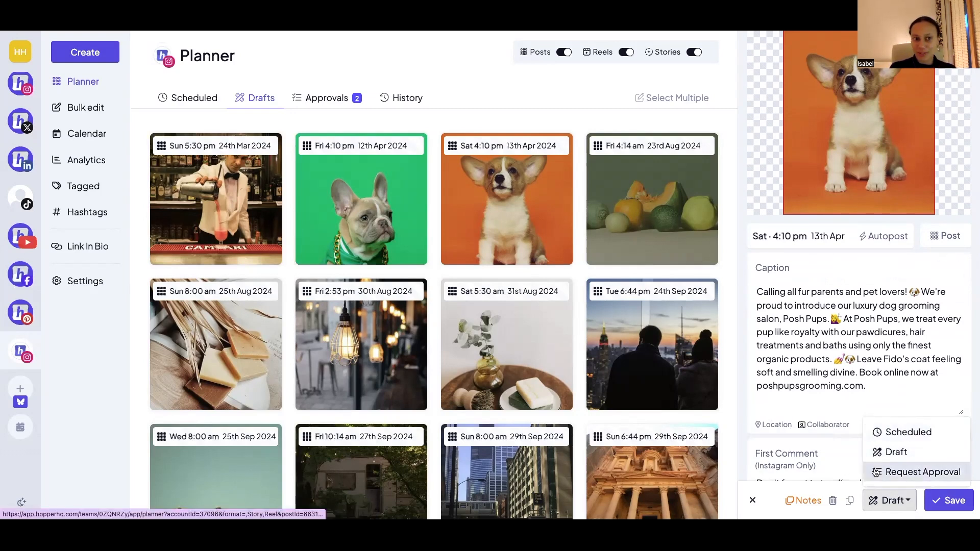
left_click(752, 500)
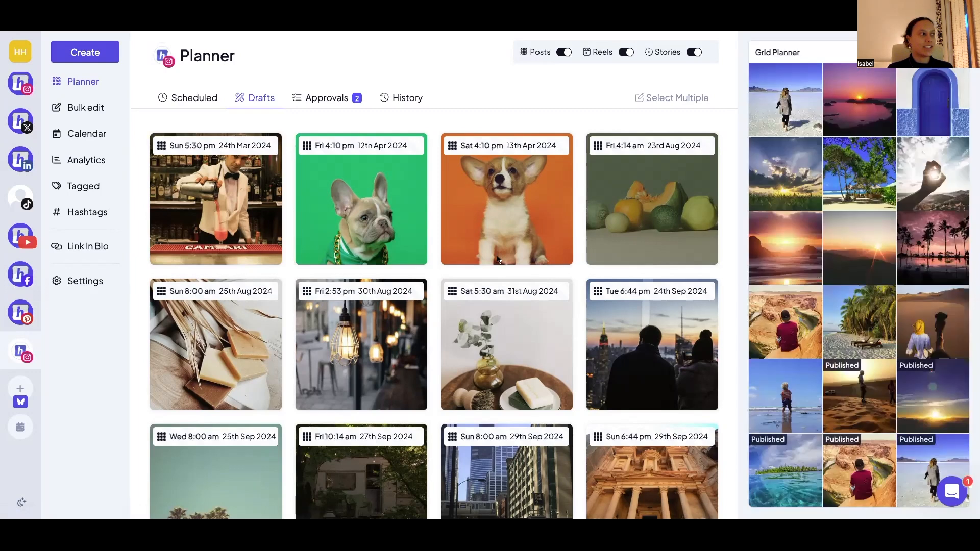
- Open the blue door post awaiting approval and review its caption, first comment and notes
left_click(342, 102)
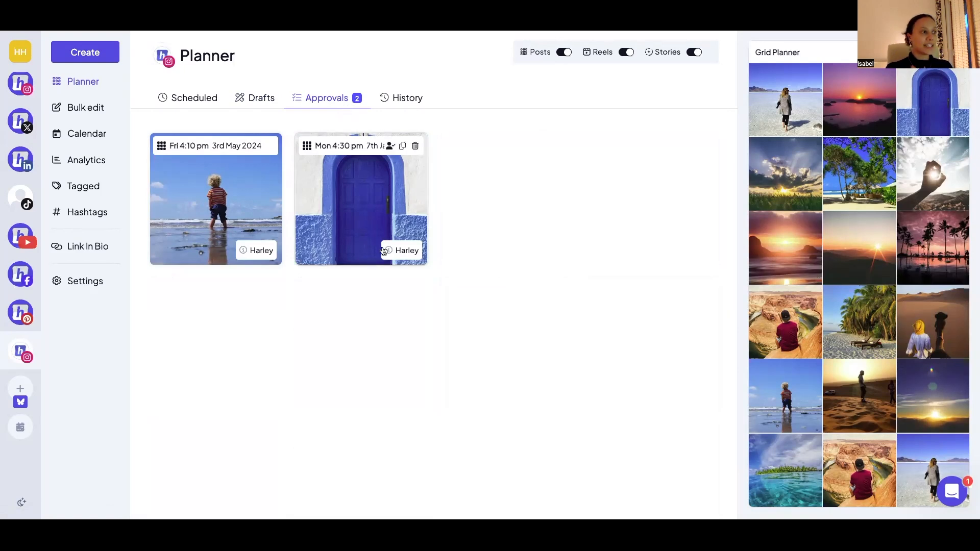
mouse_move(389, 252)
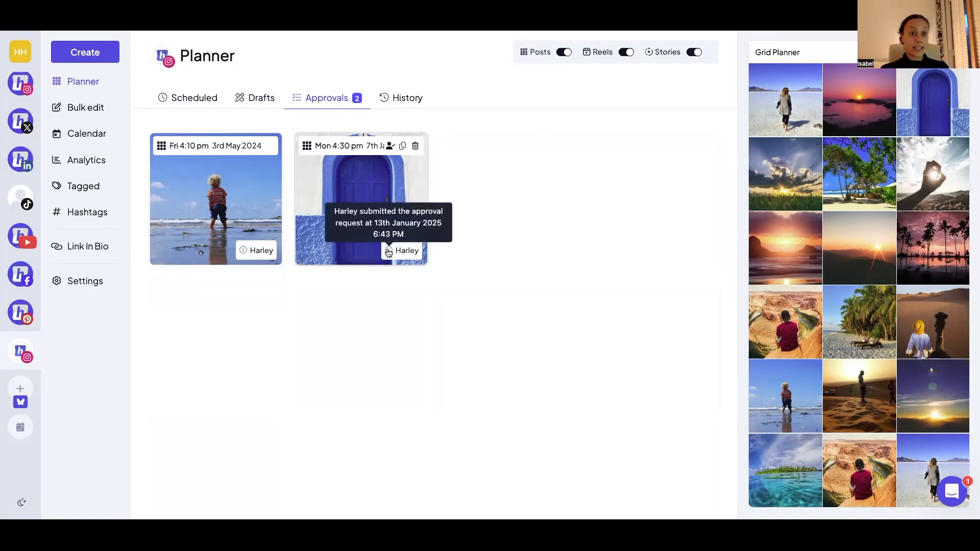
left_click(375, 197)
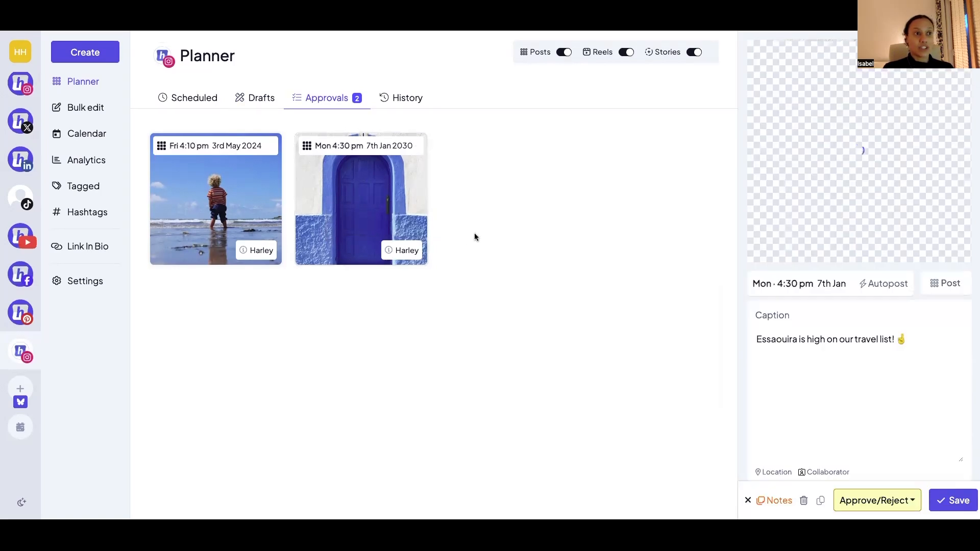
scroll(778, 176, "down", 5)
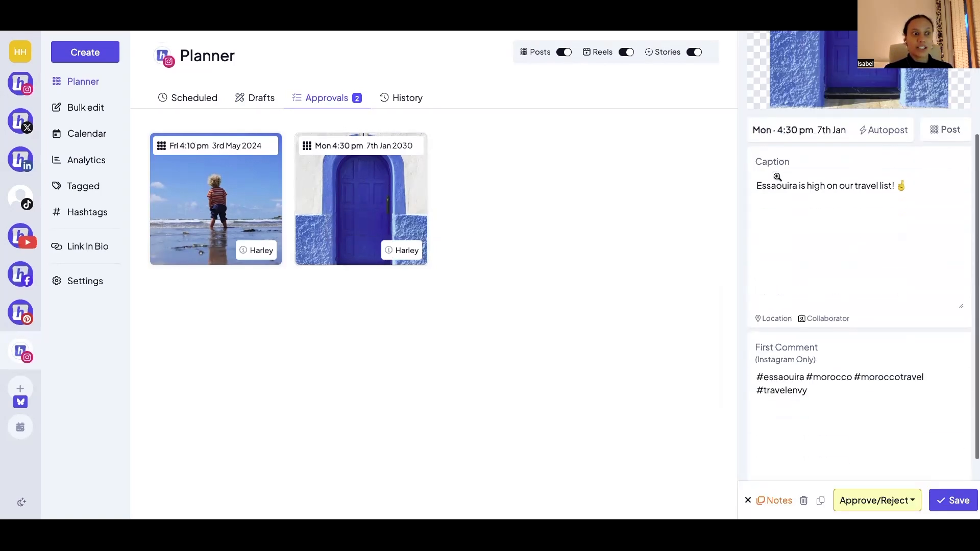
left_click(776, 501)
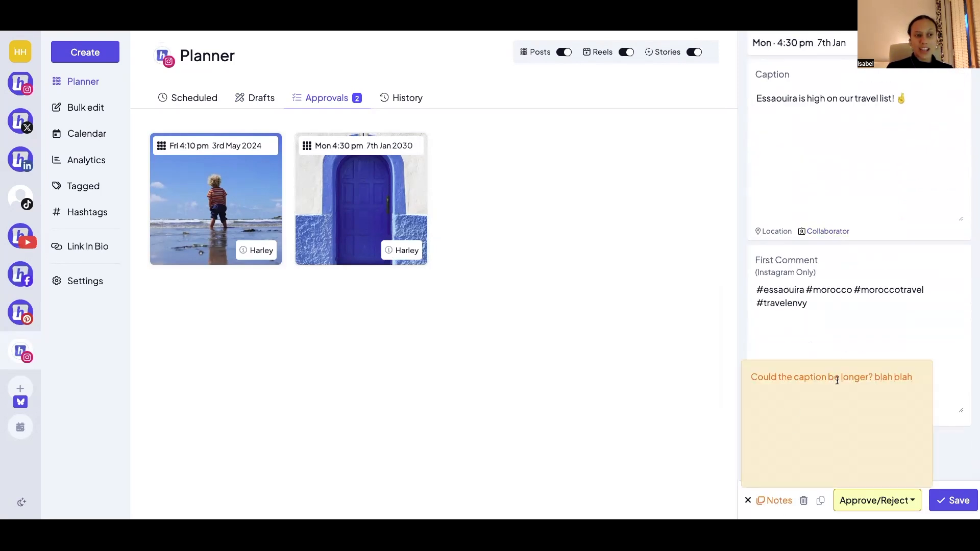
- Check the approve and reject options of the blue door post and close it without deciding
left_click(882, 193)
scroll(874, 274, "up", 5)
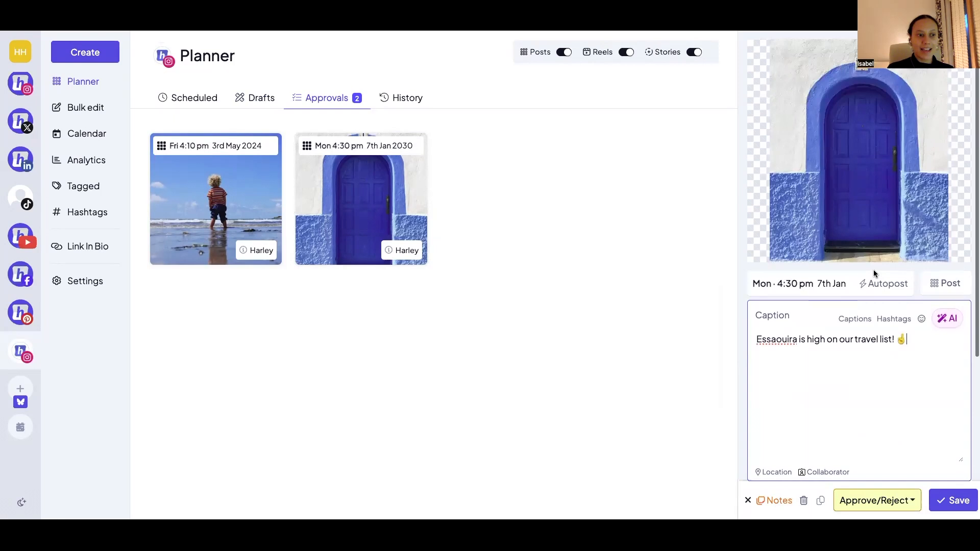
left_click(875, 498)
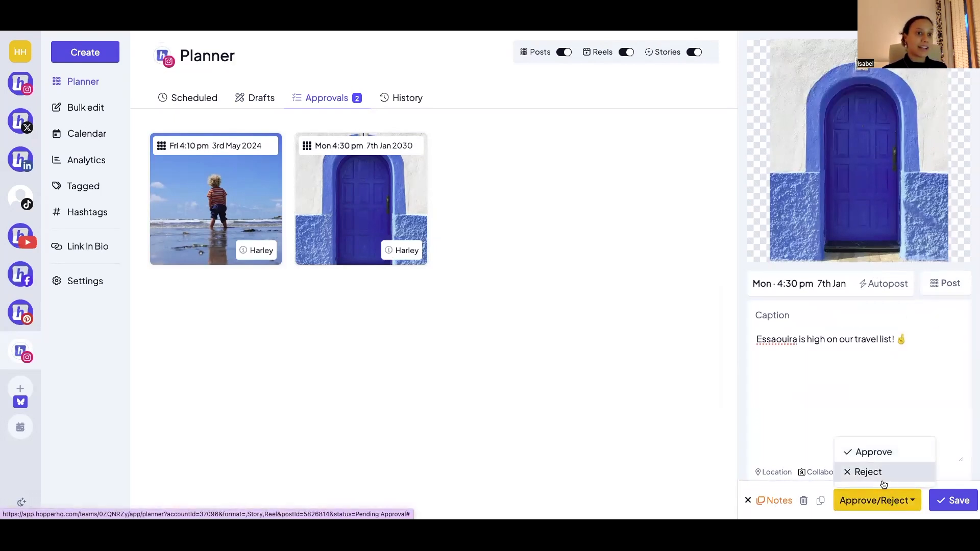
left_click(748, 501)
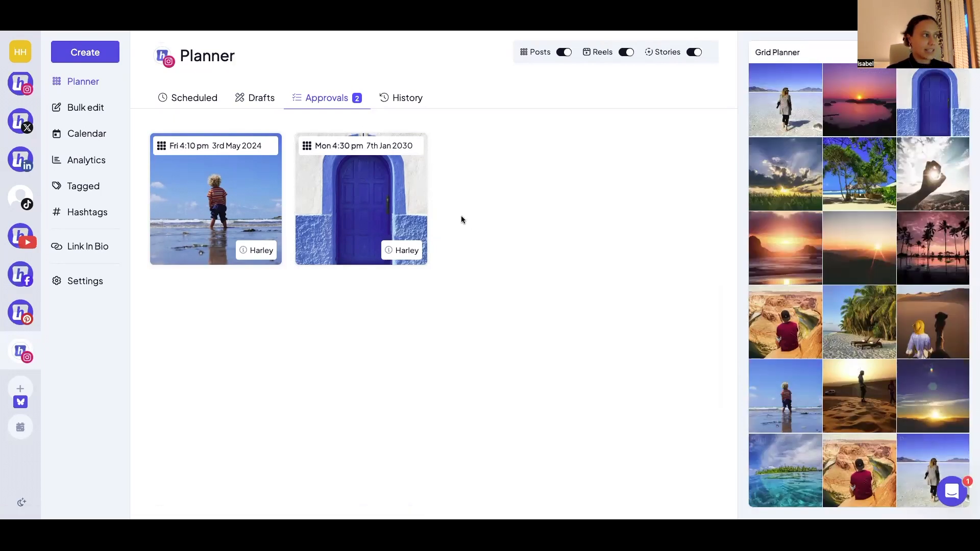
- View the Horseshoe Bend post from Tue 5th Mar 2024 in the publishing history, and close it
left_click(406, 97)
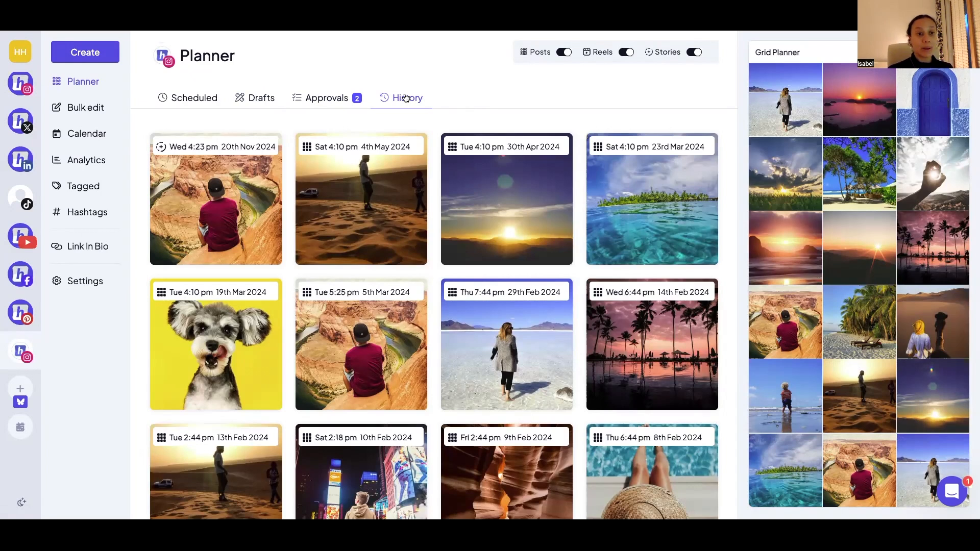
left_click(358, 347)
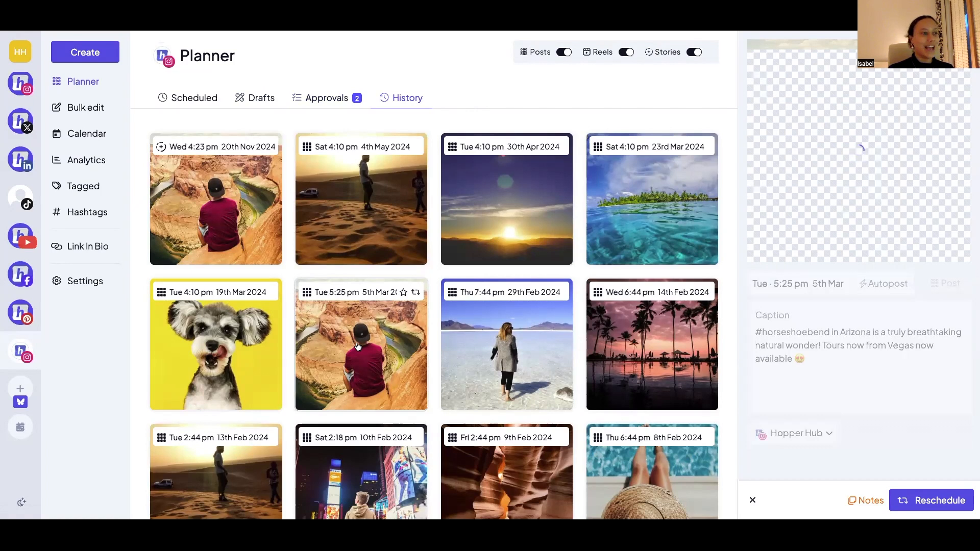
left_click(752, 501)
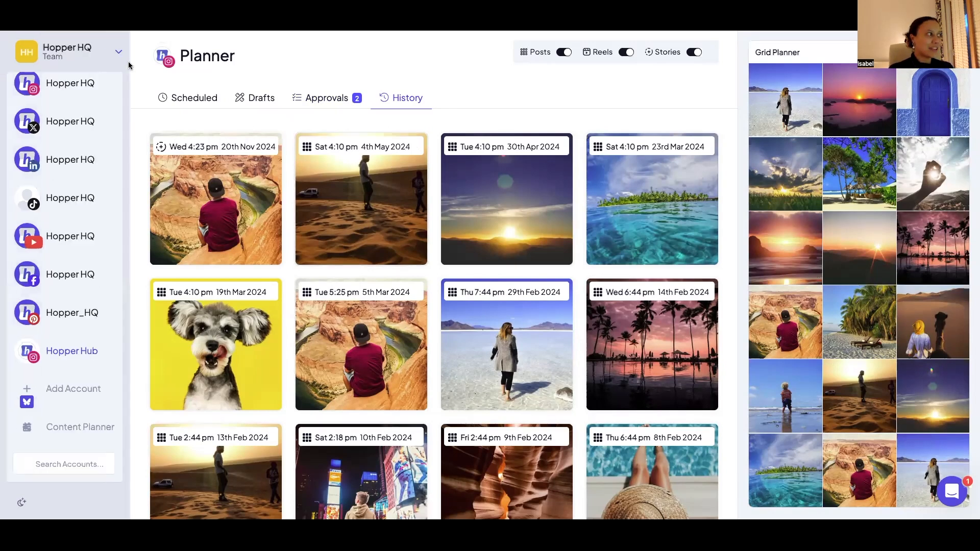
- Start a new single post for Hopper Hub and choose Unsplash as the source for its media
left_click(105, 57)
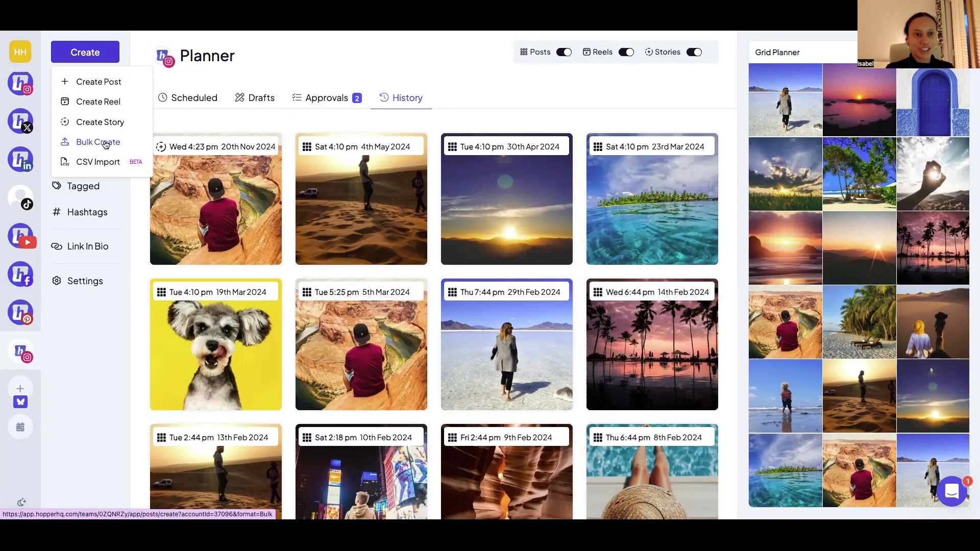
left_click(107, 89)
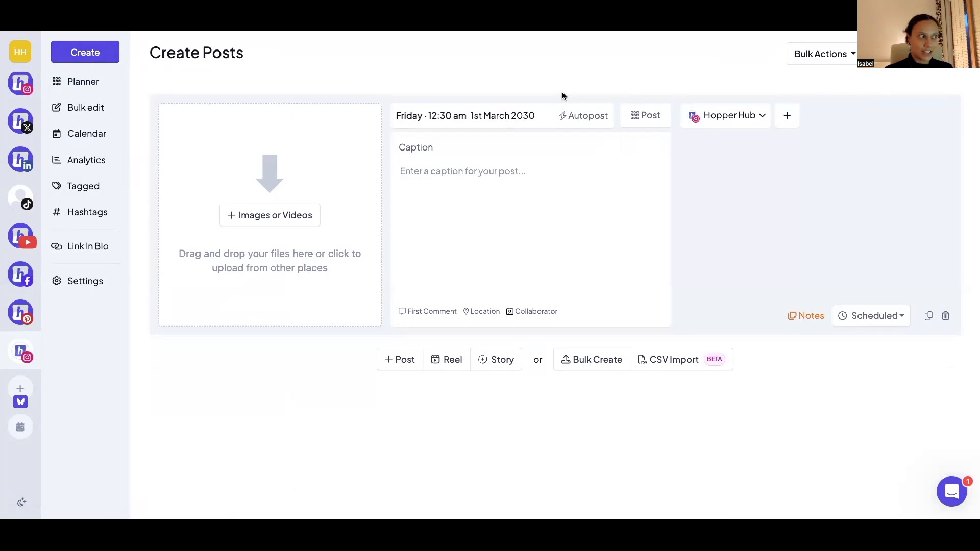
left_click(295, 219)
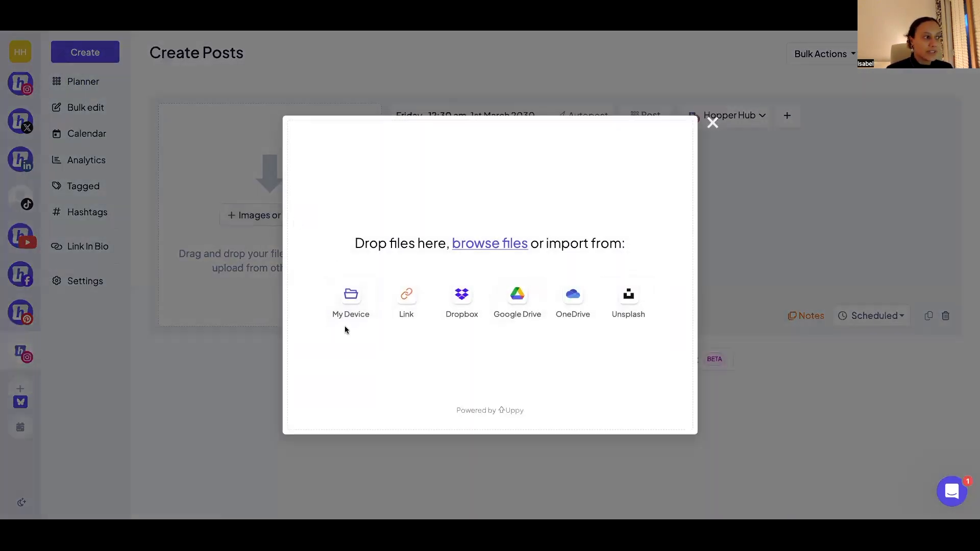
left_click(629, 301)
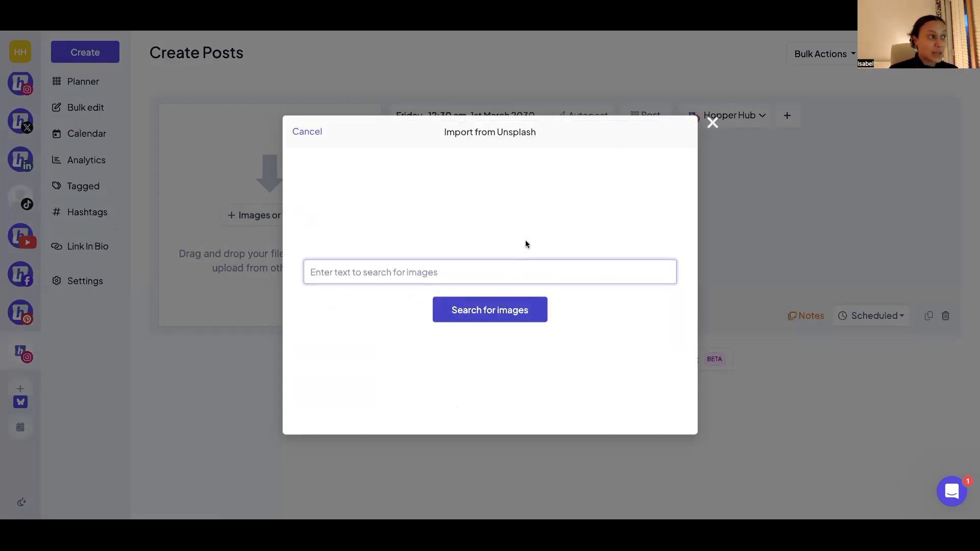
- Search Unsplash for "holiday" and import the image of a red-berried evergreen branch against a pale background into the post
left_click(312, 134)
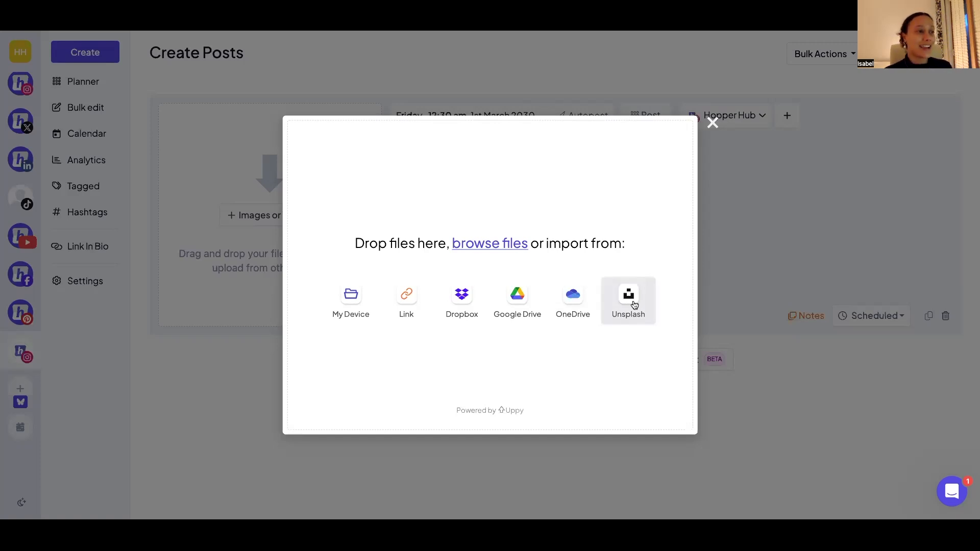
left_click(634, 305)
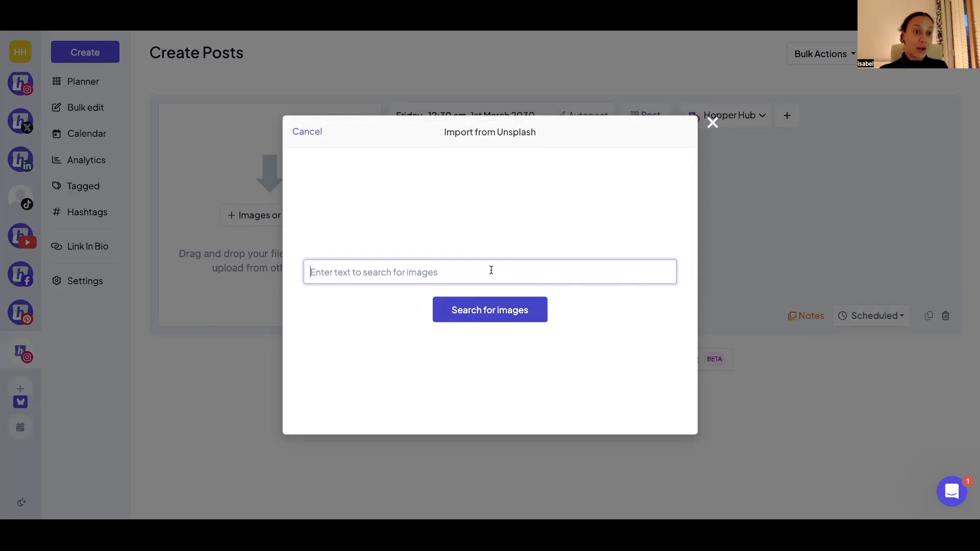
type("holiday")
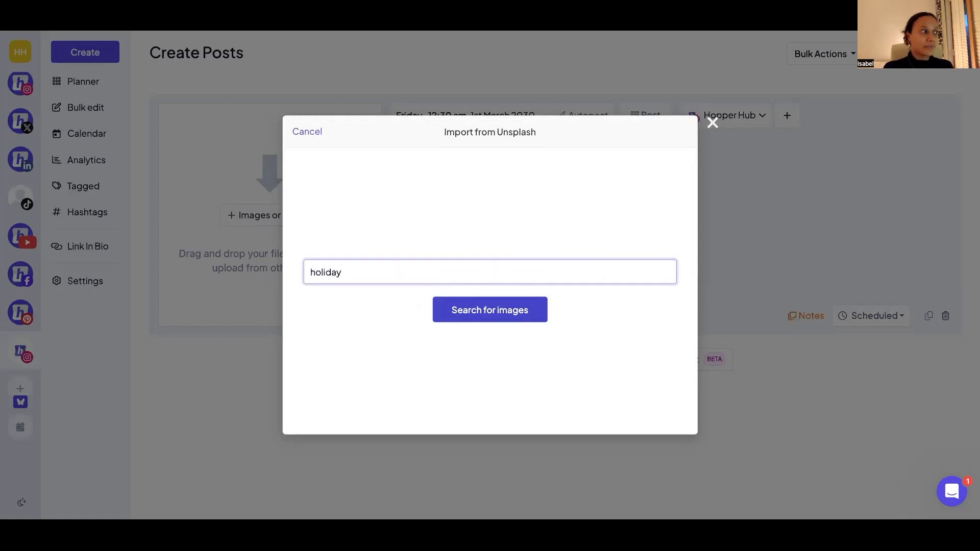
key("Return")
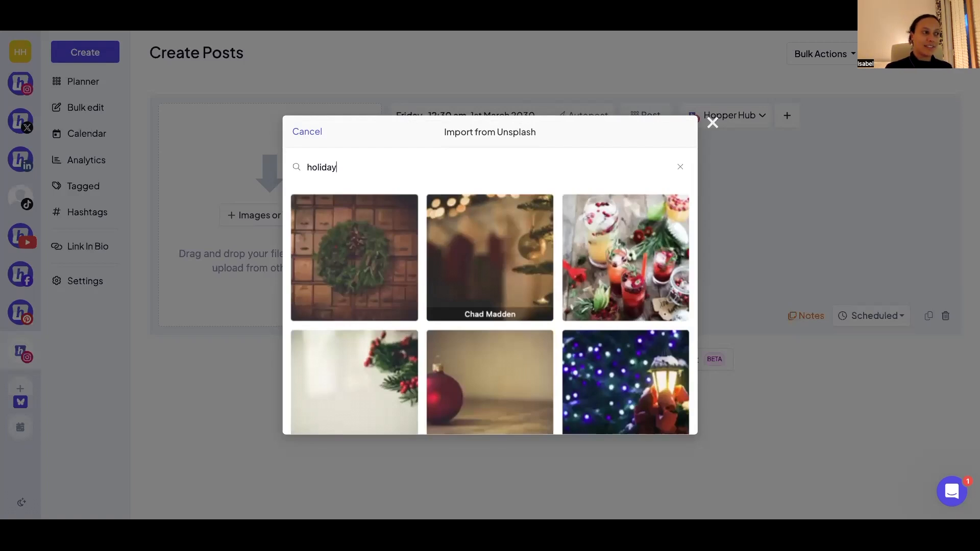
scroll(485, 258, "down", 2)
left_click(378, 278)
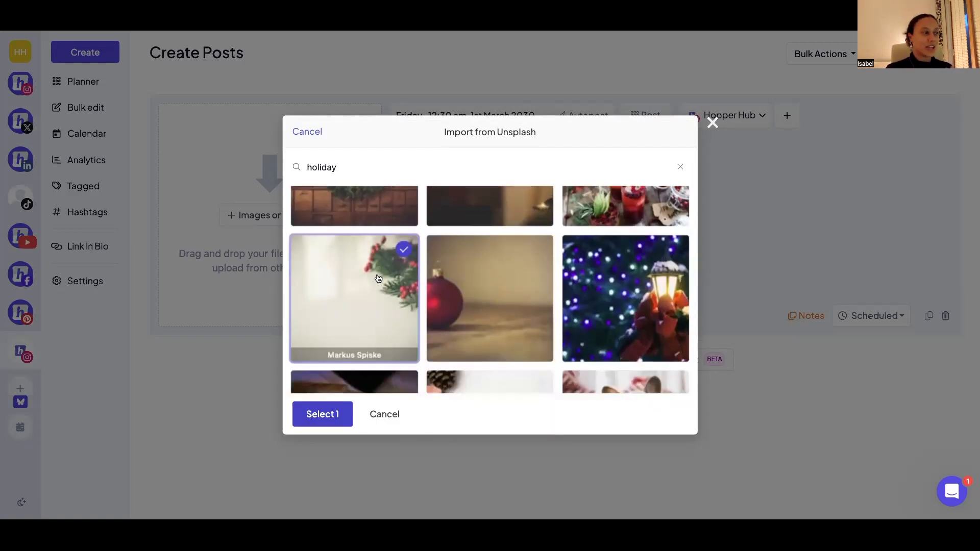
left_click(322, 414)
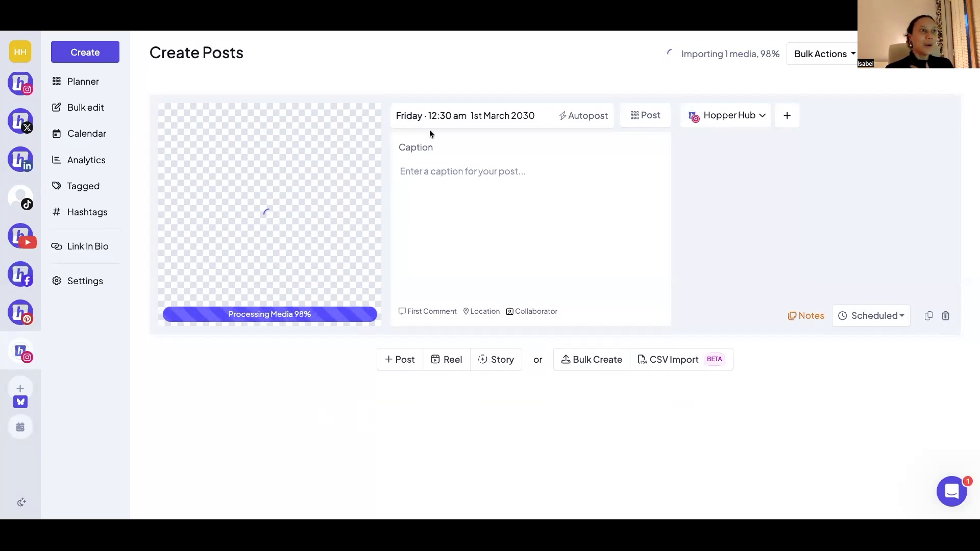
- Set the post's scheduled date to 13th August 2026
left_click(449, 119)
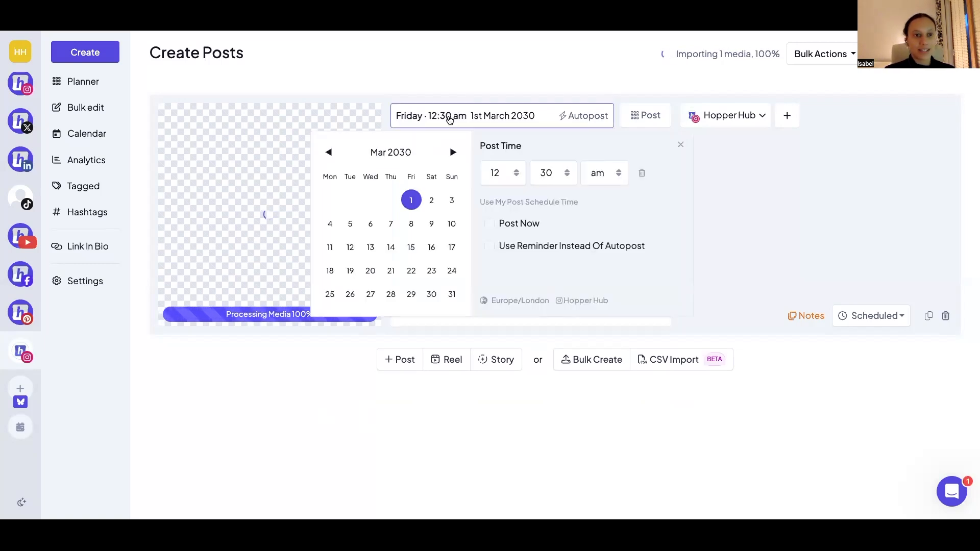
left_click(401, 153)
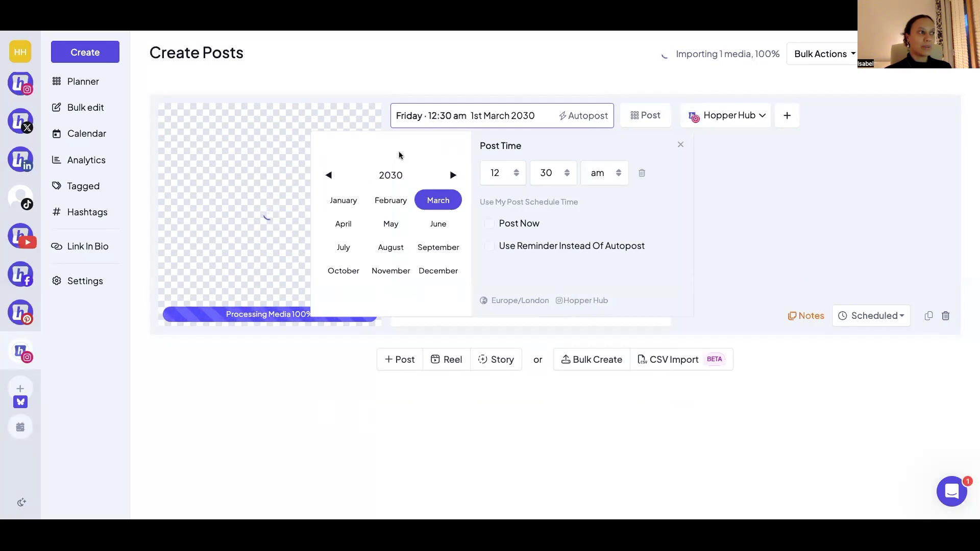
left_click(390, 176)
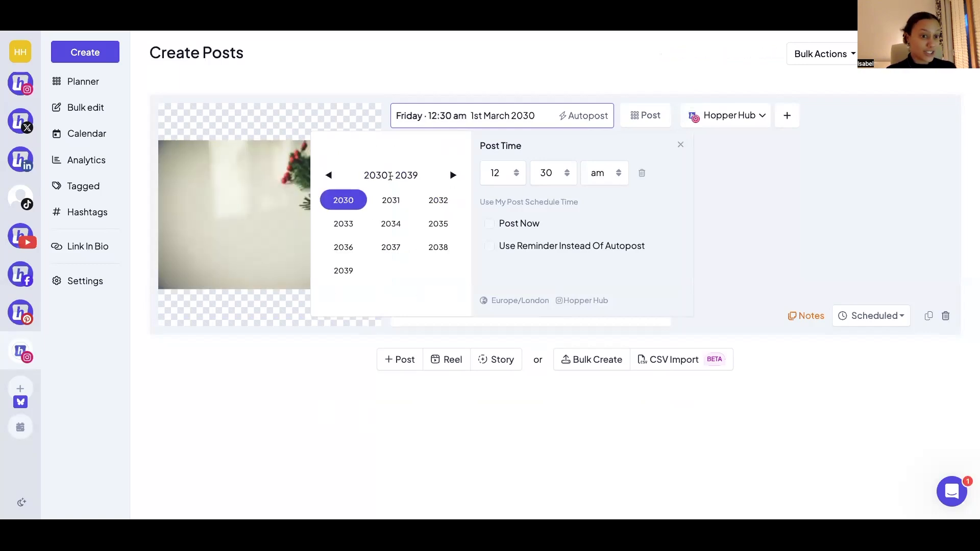
left_click(328, 175)
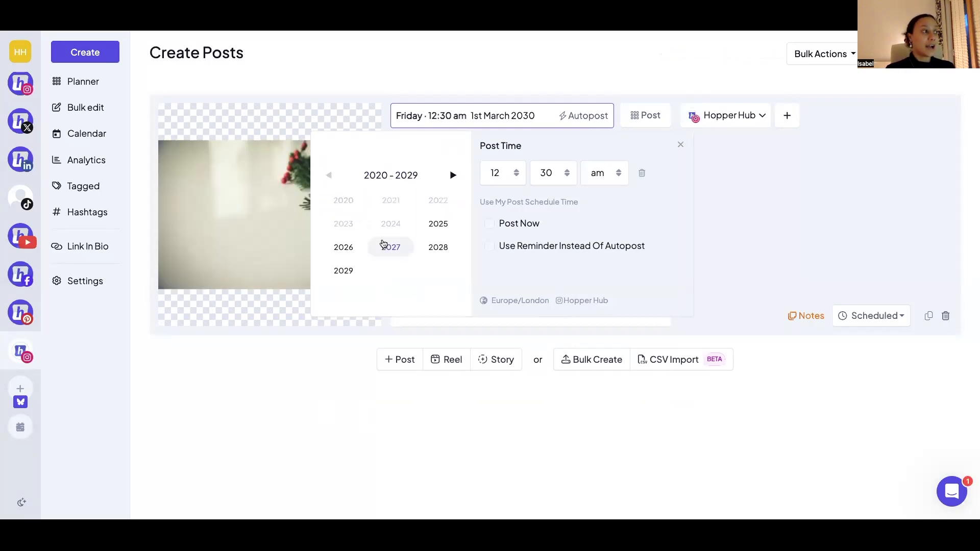
left_click(350, 247)
left_click(391, 247)
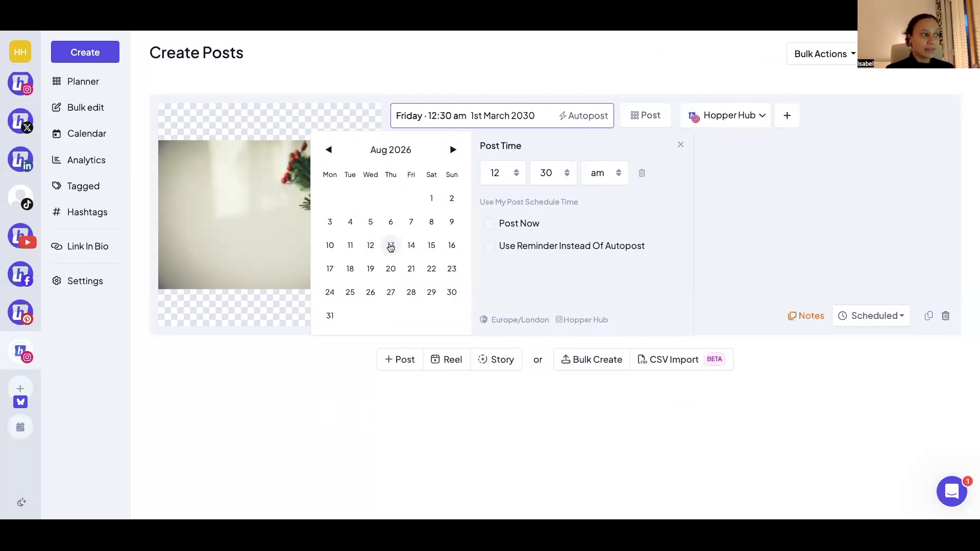
left_click(391, 246)
- Change the minutes of the post time to 24 and again to 17
left_click(554, 173)
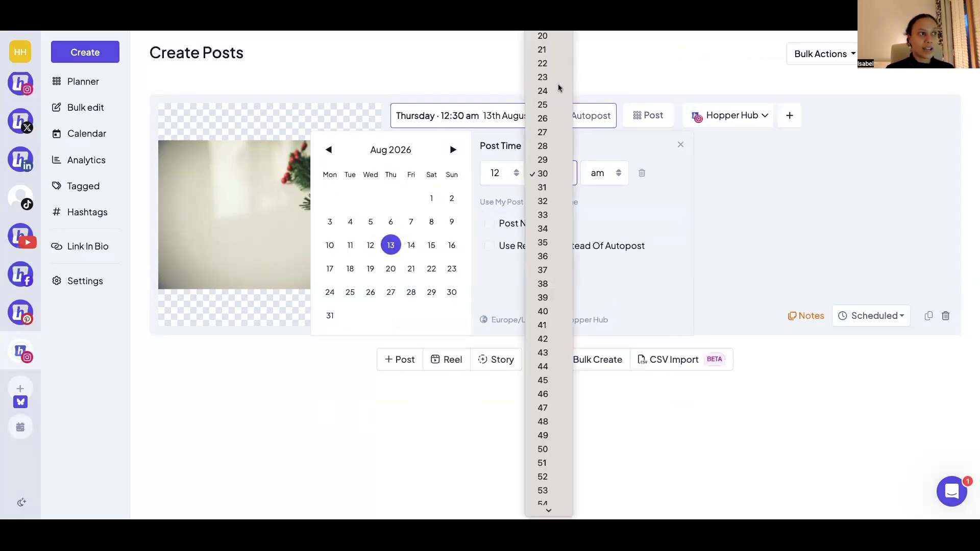
left_click(559, 89)
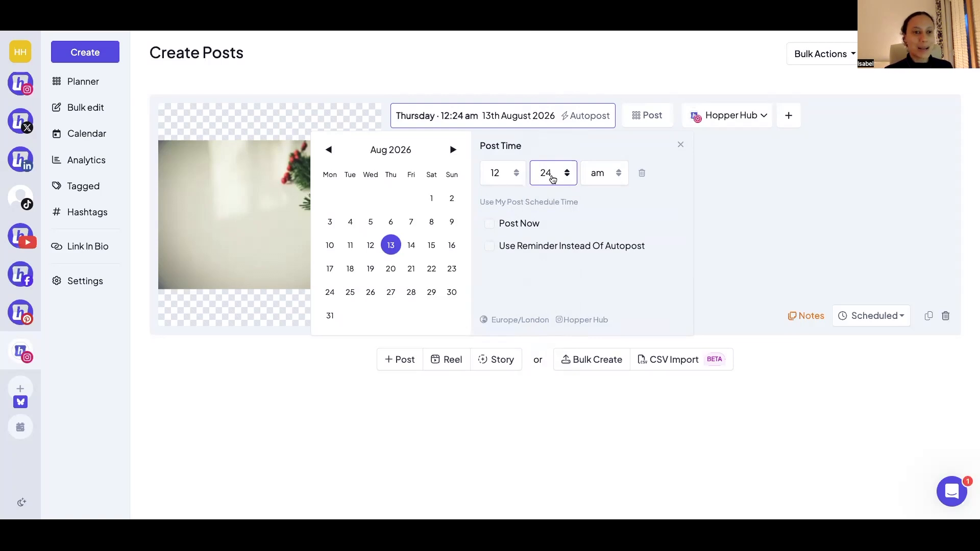
left_click(553, 176)
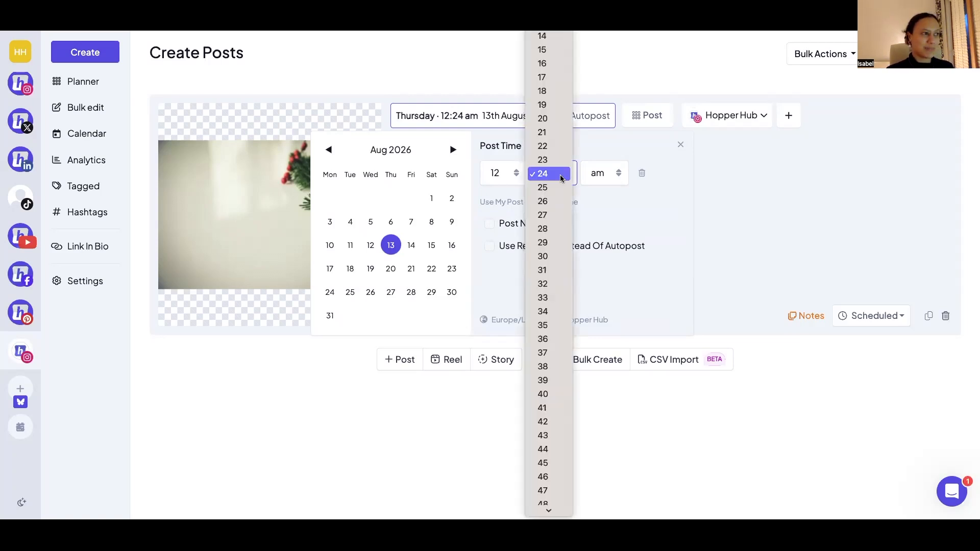
left_click(561, 86)
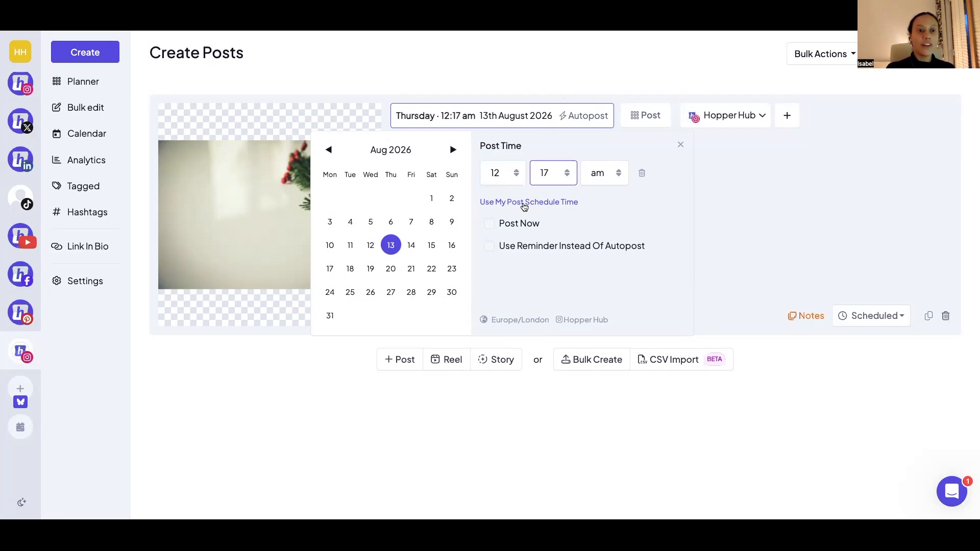
- Apply the account's post schedule time to the post, and switch its timing to Post Now
left_click(524, 204)
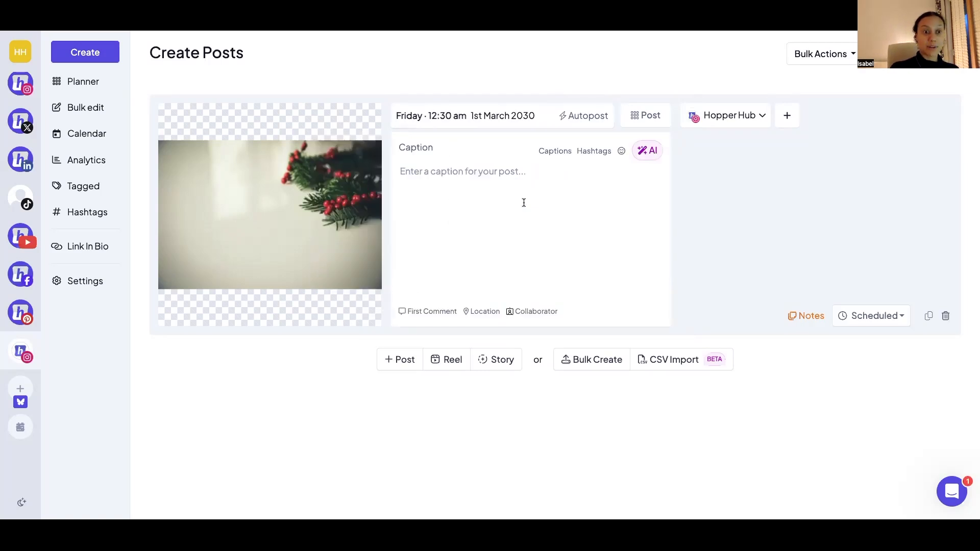
left_click(519, 121)
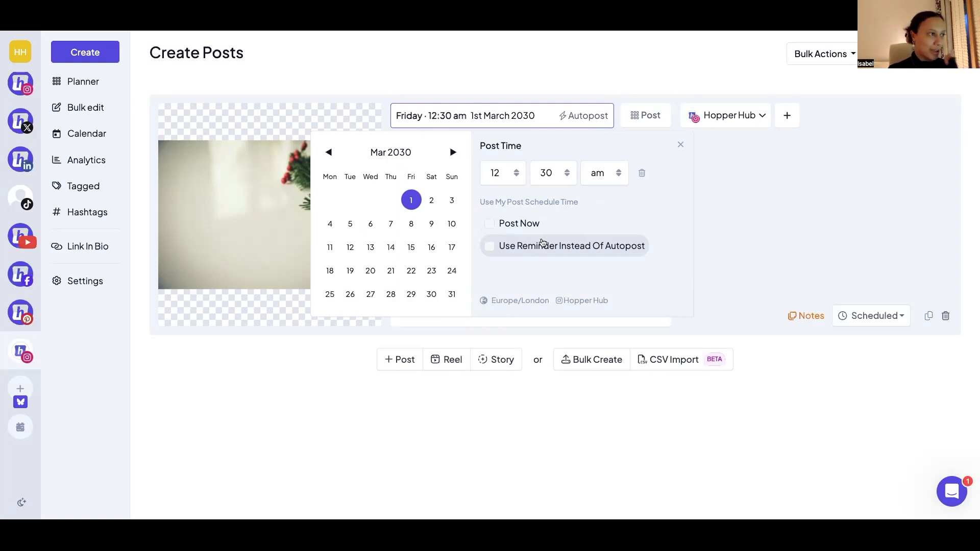
left_click(681, 145)
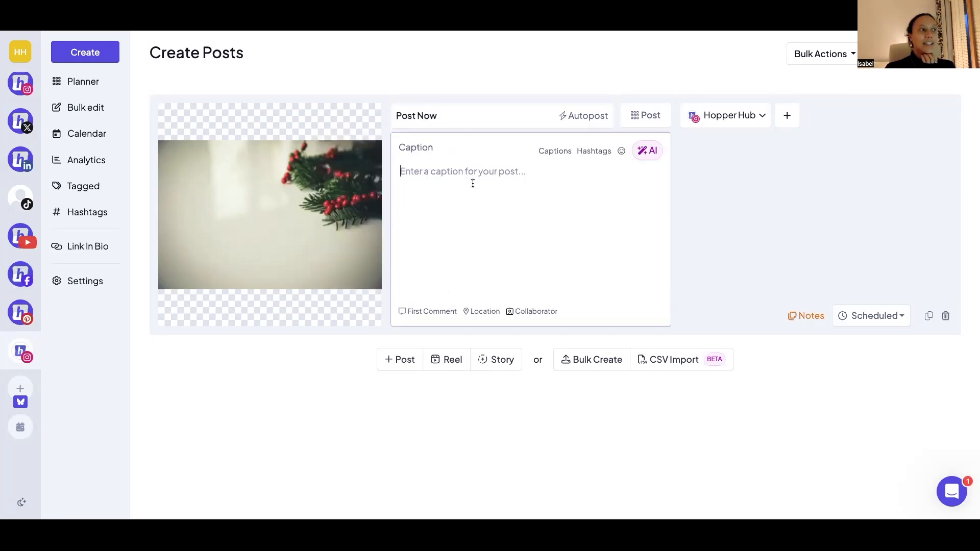
- Browse the saved captions and insert the Recurring Monday Post caption into the post
left_click(549, 153)
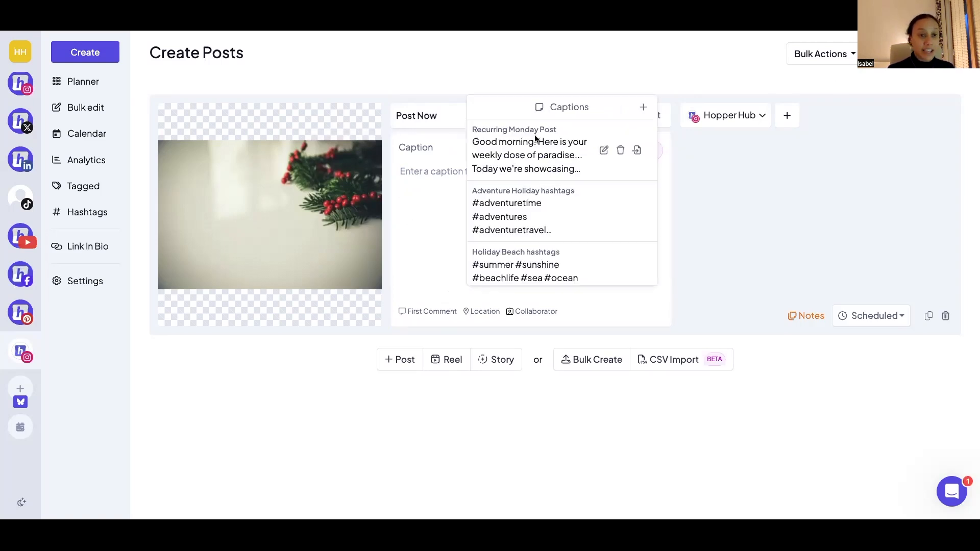
scroll(536, 138, "down", 3)
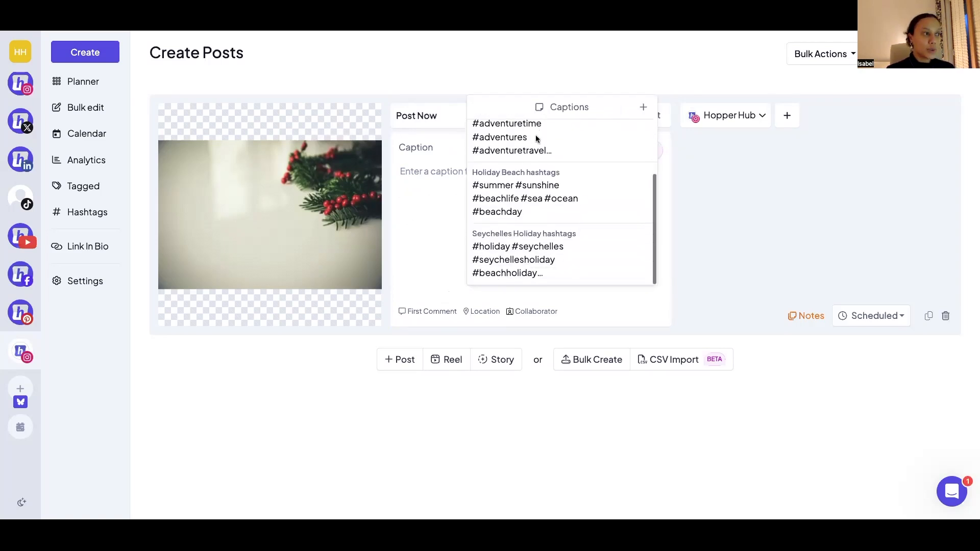
scroll(536, 137, "up", 3)
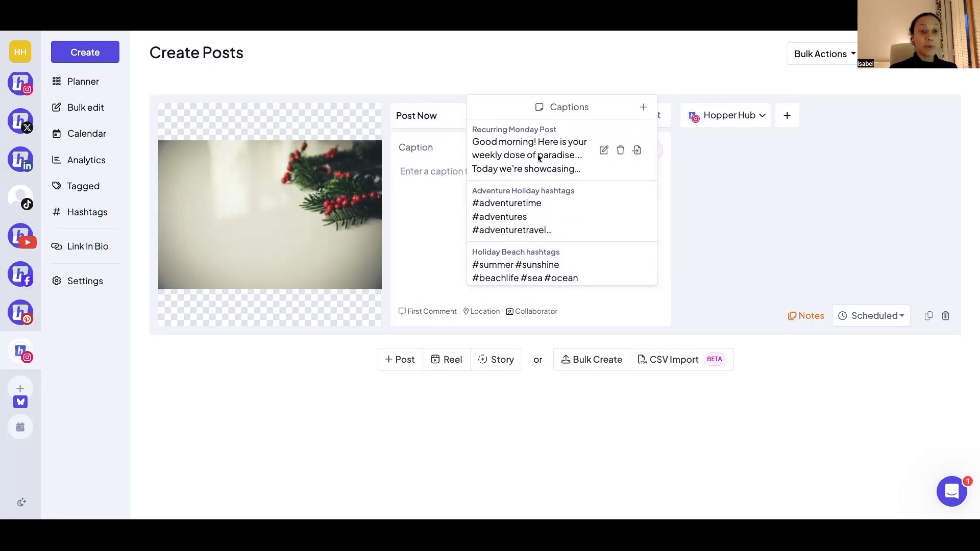
left_click(638, 153)
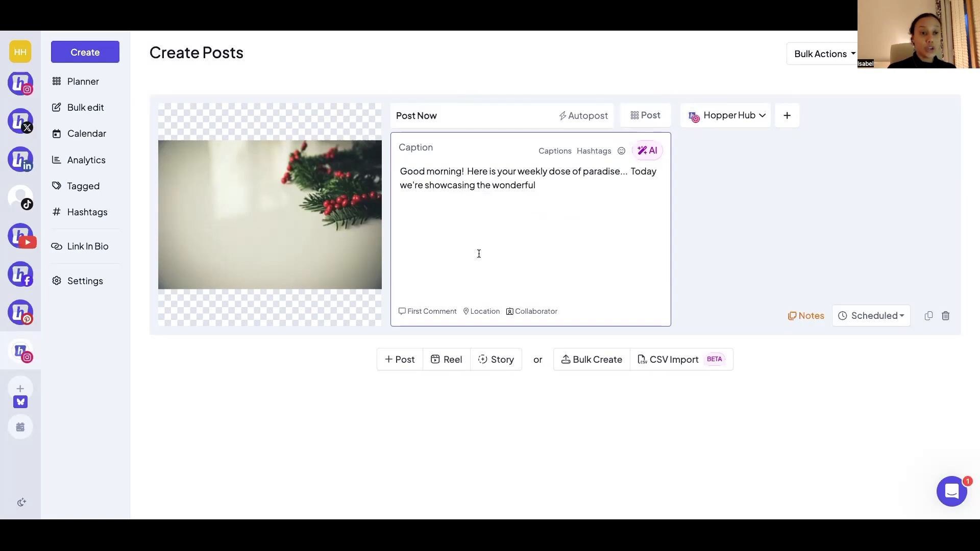
- Search hashtags for "holiday" and add #holidayweekend, #holidaywear and #holidayvillagemajorca after a blank line below the caption text
key("Return")
key("Return")
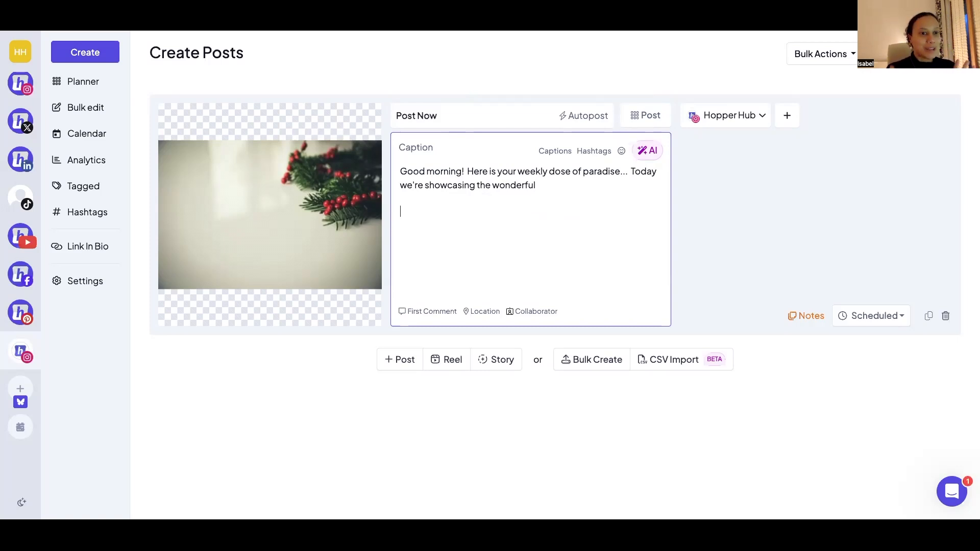
left_click(598, 152)
left_click(535, 151)
type("holiday")
key("Return")
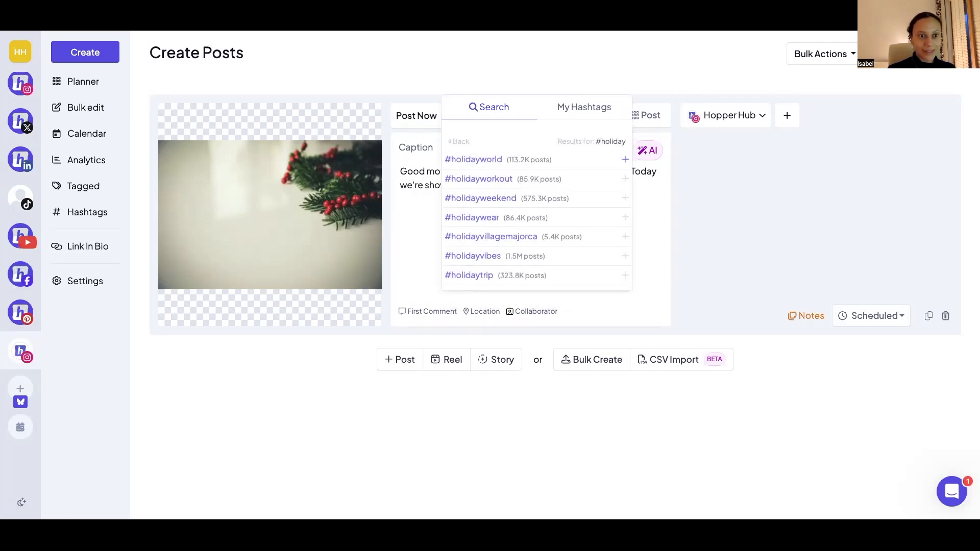
left_click(626, 200)
left_click(626, 218)
left_click(626, 237)
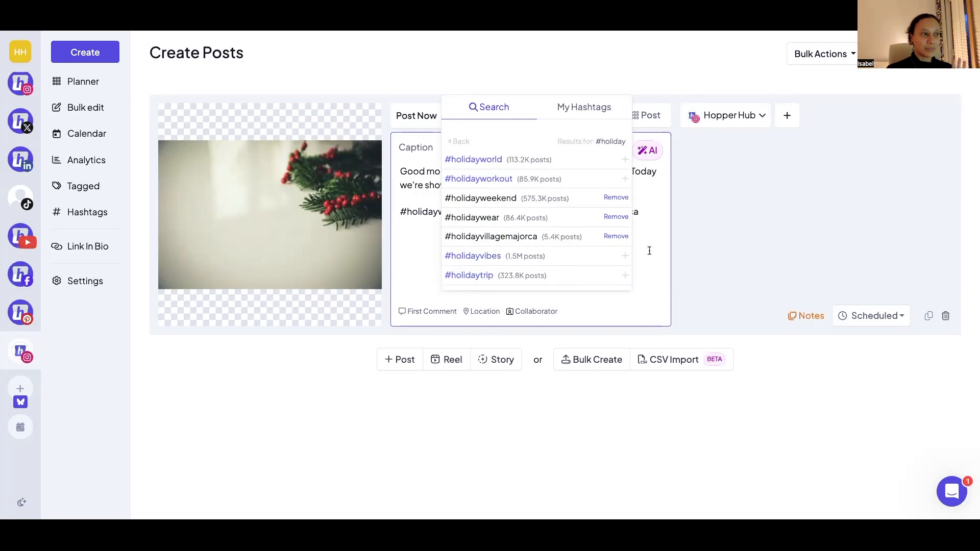
left_click(648, 250)
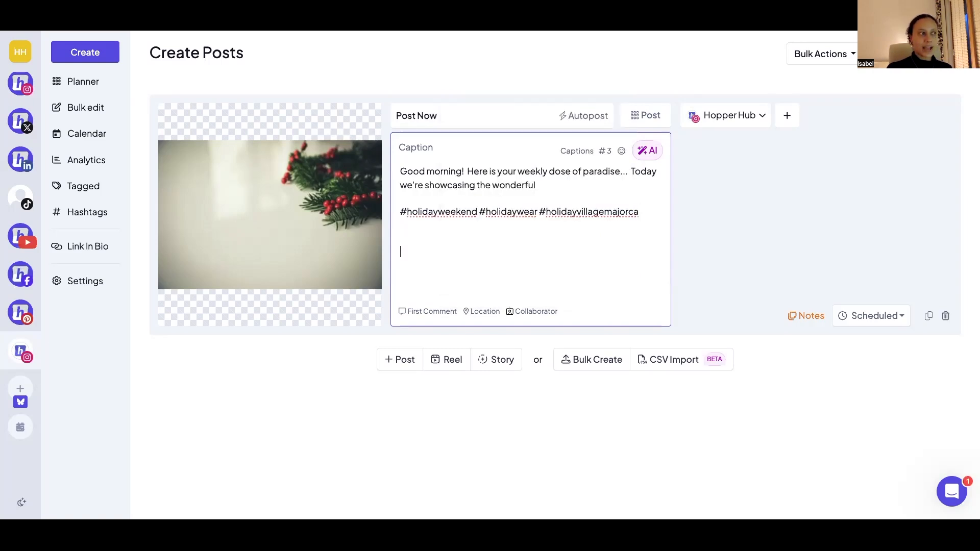
- Insert the saved Cake hashtag group at the end of the caption
left_click(604, 151)
left_click(585, 107)
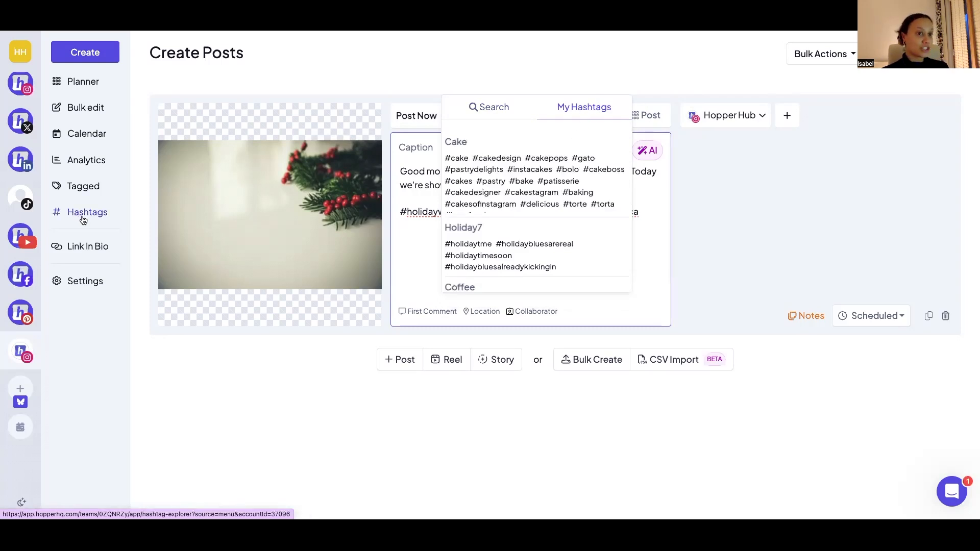
mouse_move(586, 193)
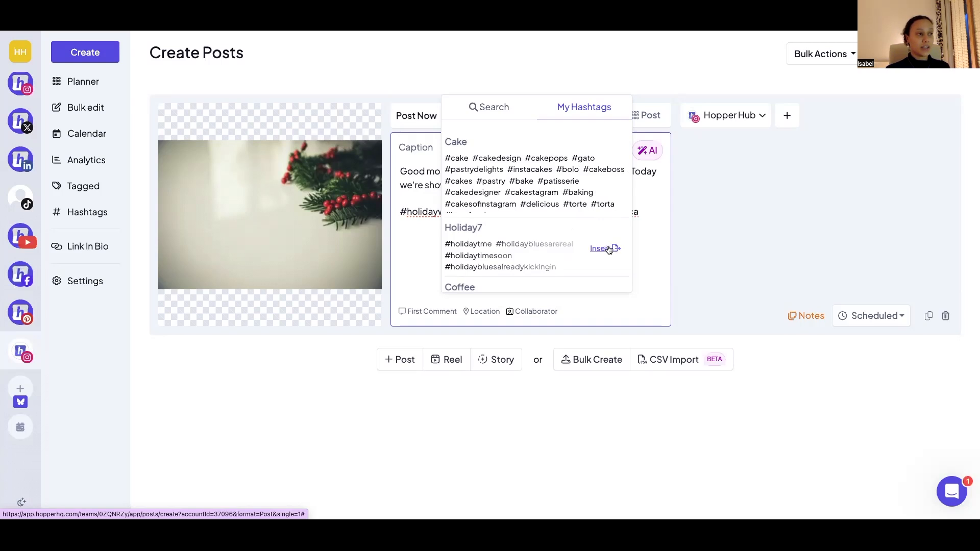
left_click(604, 160)
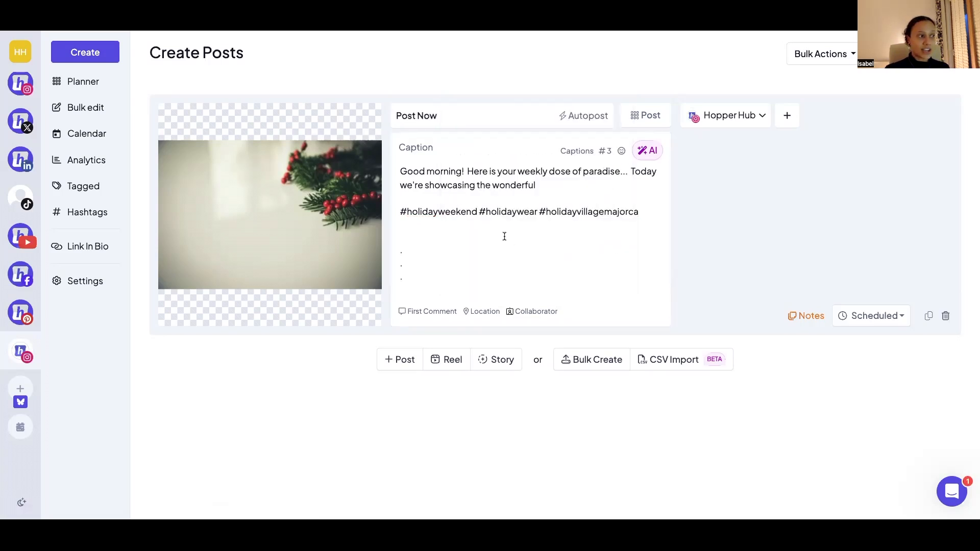
left_click(406, 215)
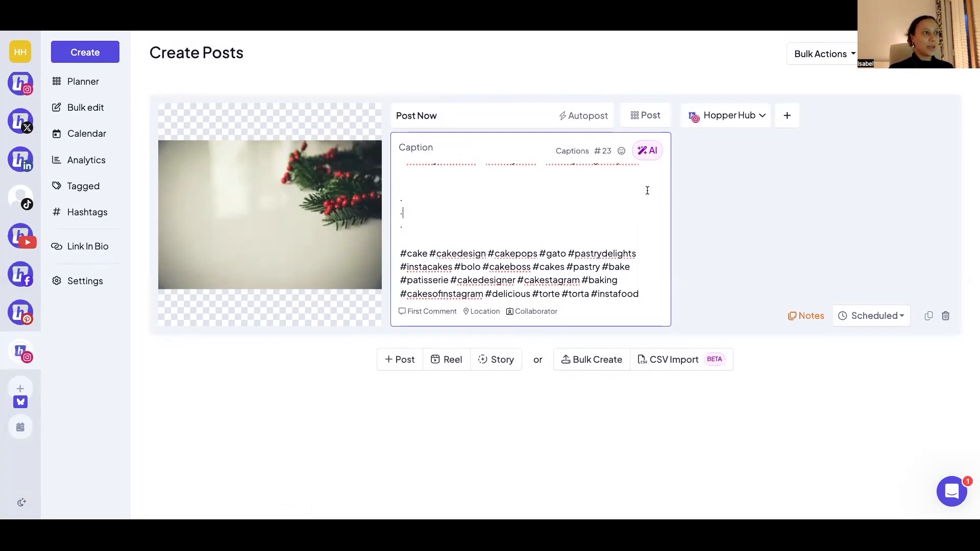
- View the caption's emoji picker and its AI options for transforming text and generating captions or hashtags, without applying any
left_click(623, 154)
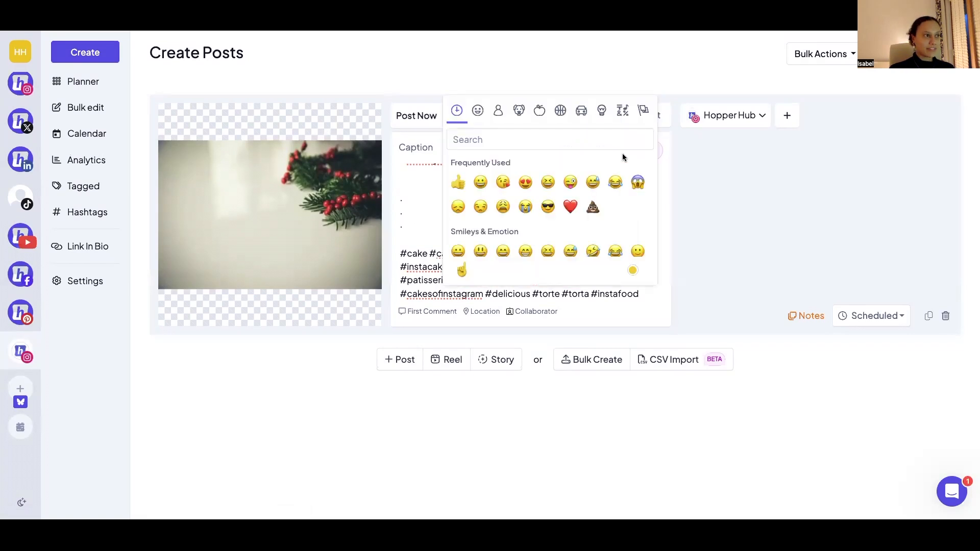
left_click(408, 190)
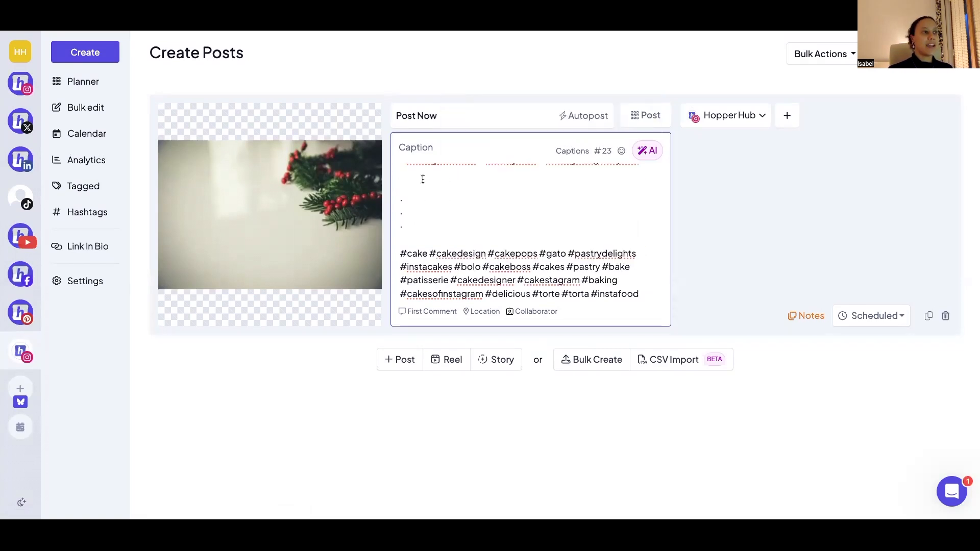
left_click(647, 150)
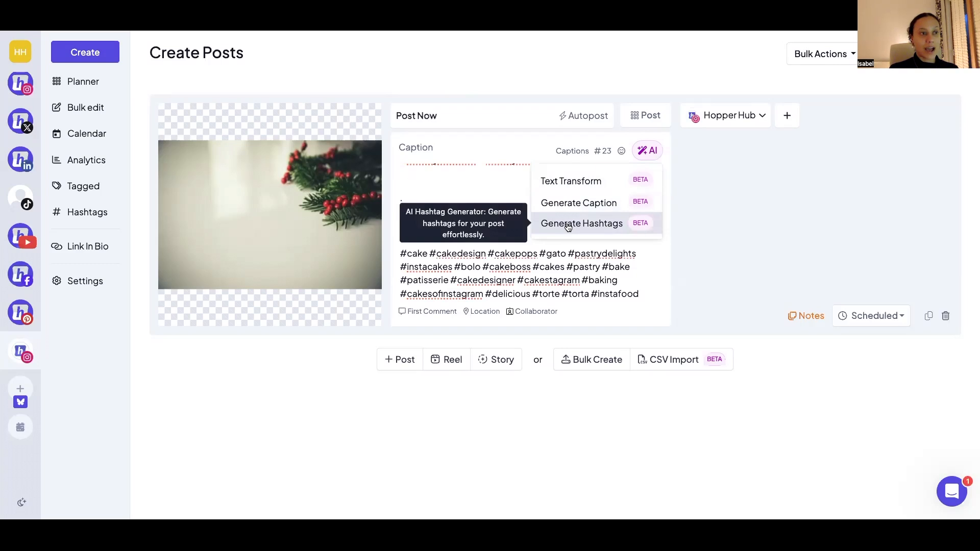
left_click(466, 190)
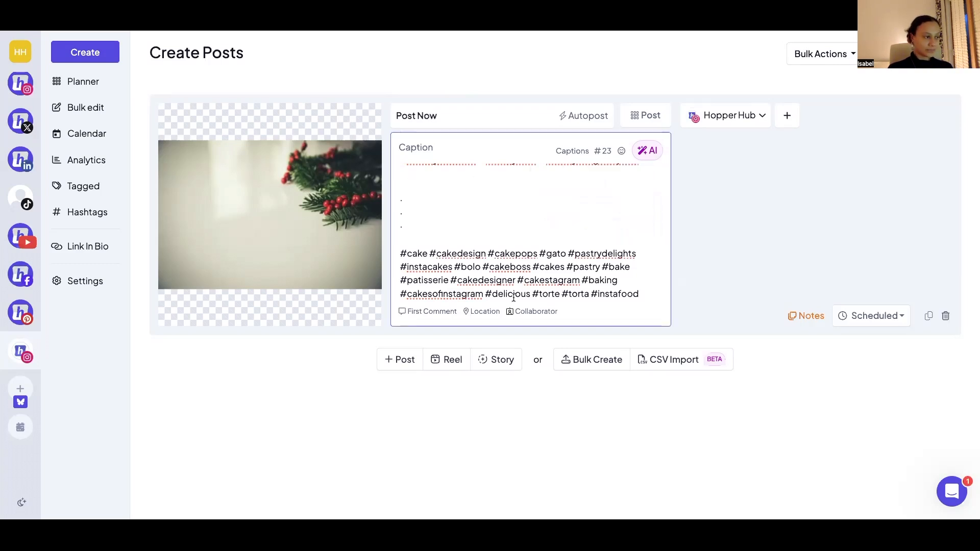
- Add a first comment section to the post
left_click(442, 313)
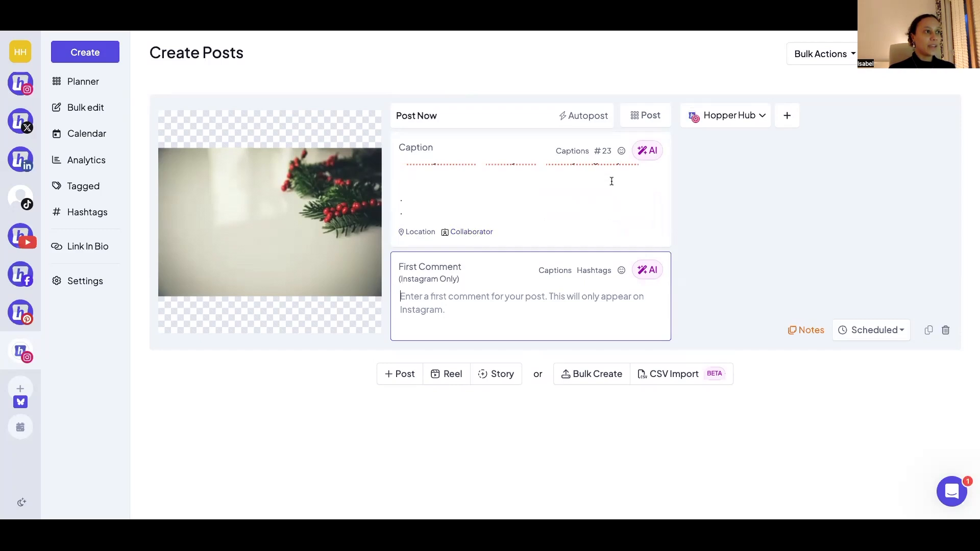
- View the available formats for the post, leaving it set to Post
left_click(645, 116)
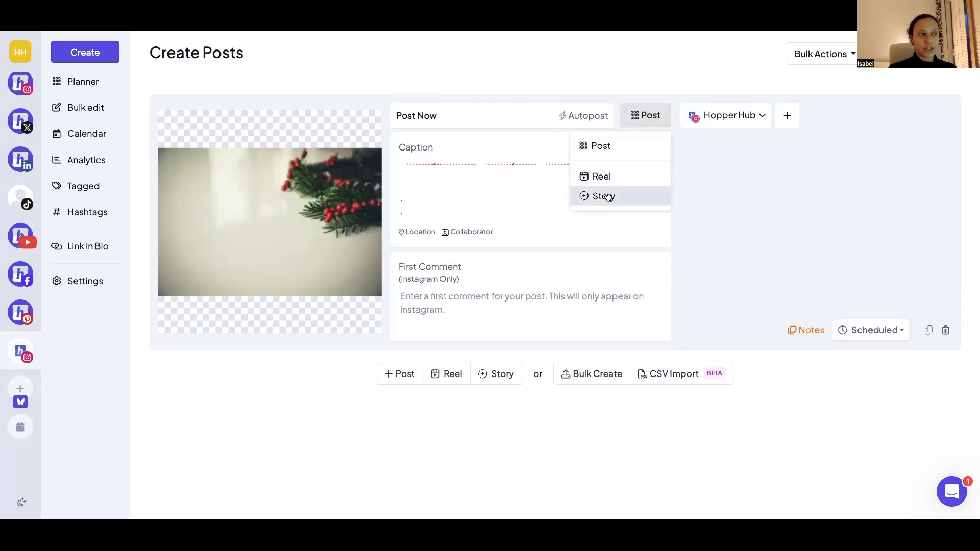
left_click(713, 235)
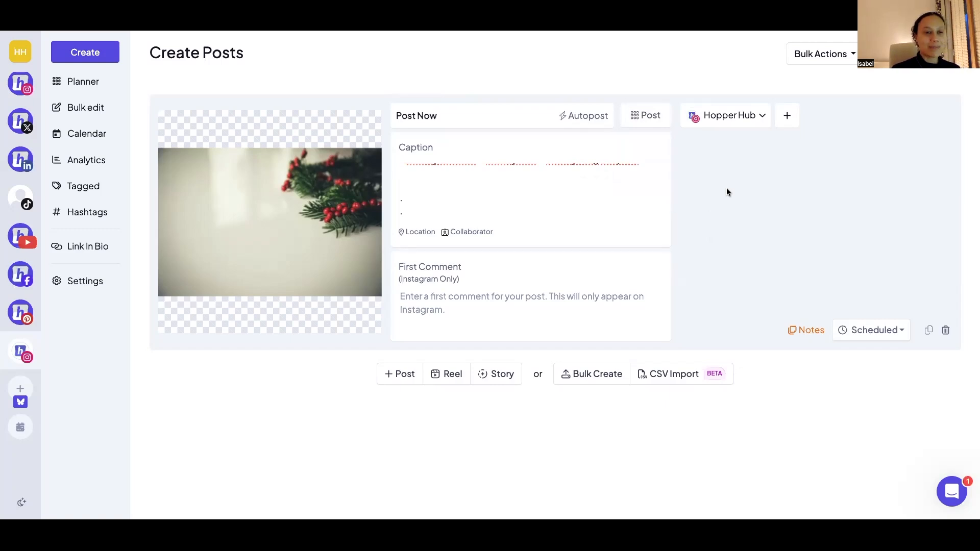
- Add all remaining available accounts to the post, including Instagram, X, LinkedIn, TikTok, YouTube, Facebook, Pinterest and Bluesky
left_click(787, 118)
left_click(881, 116)
left_click(696, 144)
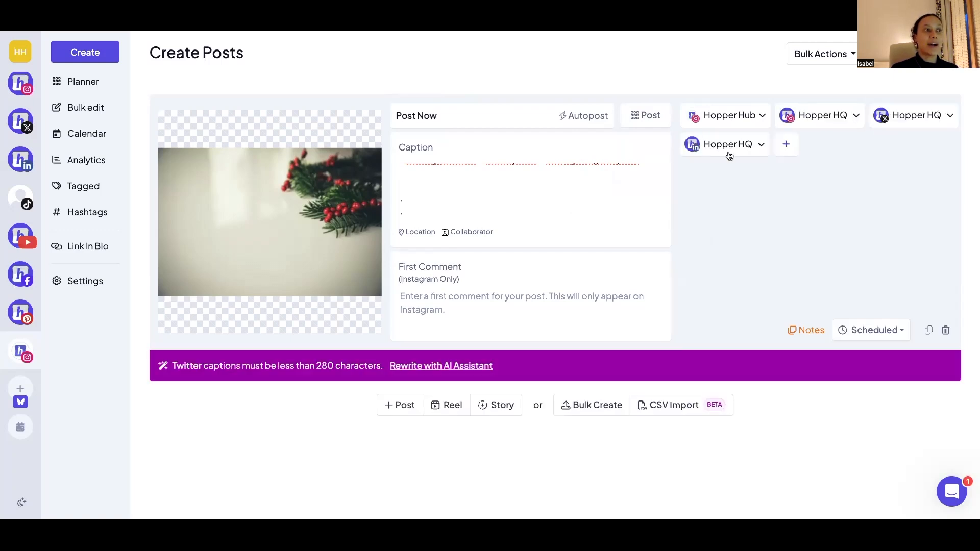
left_click(787, 144)
left_click(879, 146)
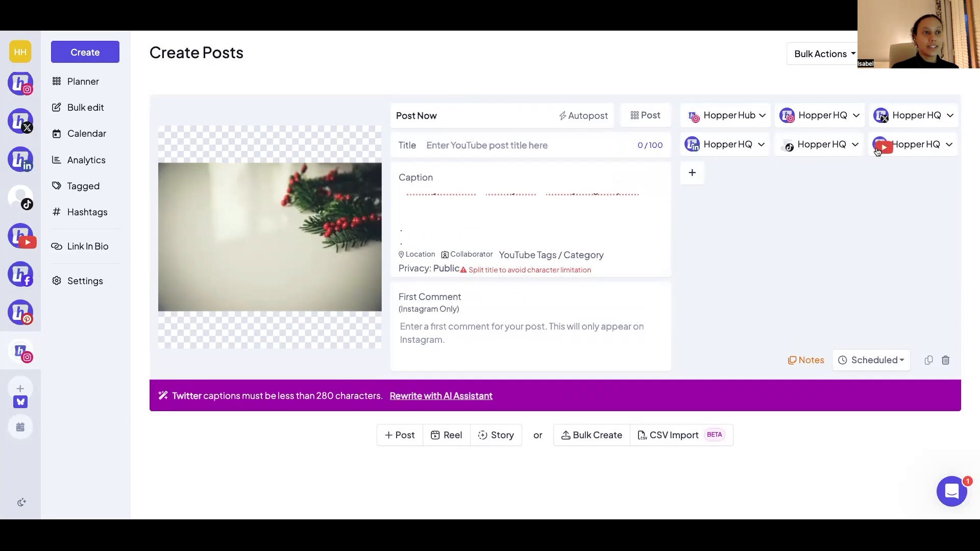
left_click(694, 174)
left_click(787, 173)
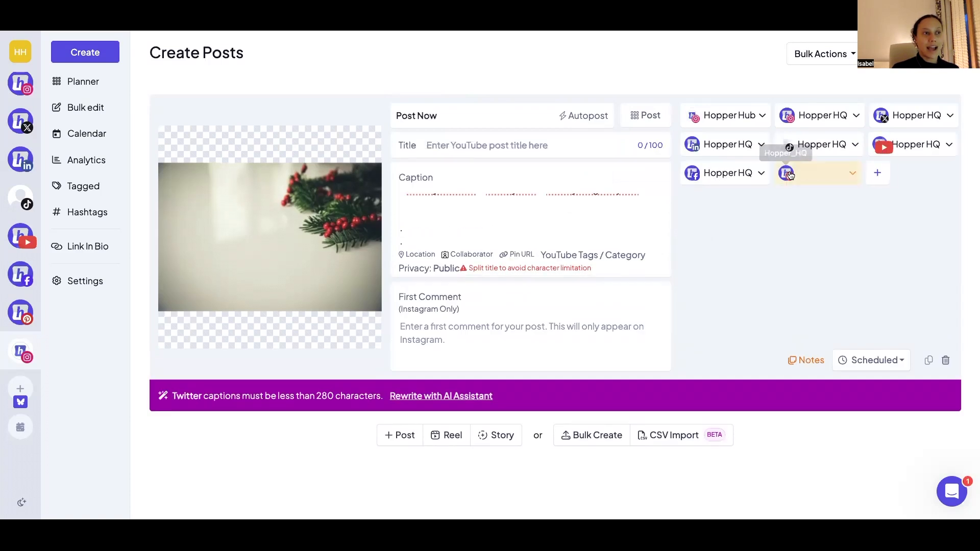
left_click(882, 173)
mouse_move(54, 372)
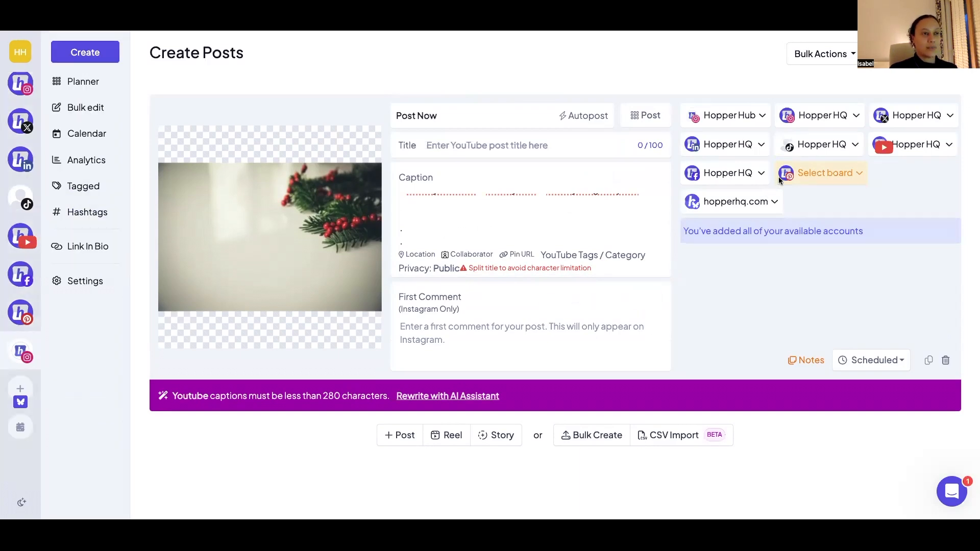
- Remove the X, YouTube and TikTok accounts from the post
left_click(894, 122)
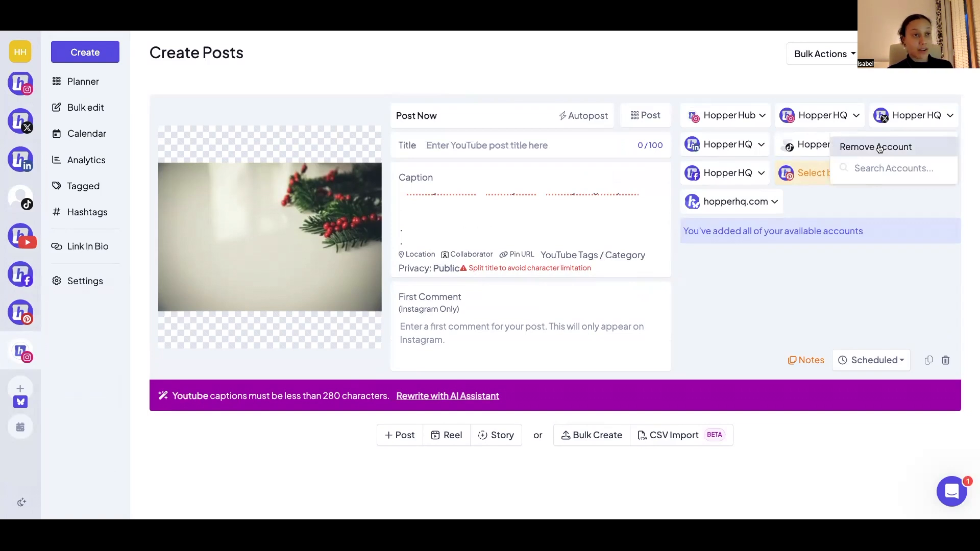
left_click(880, 147)
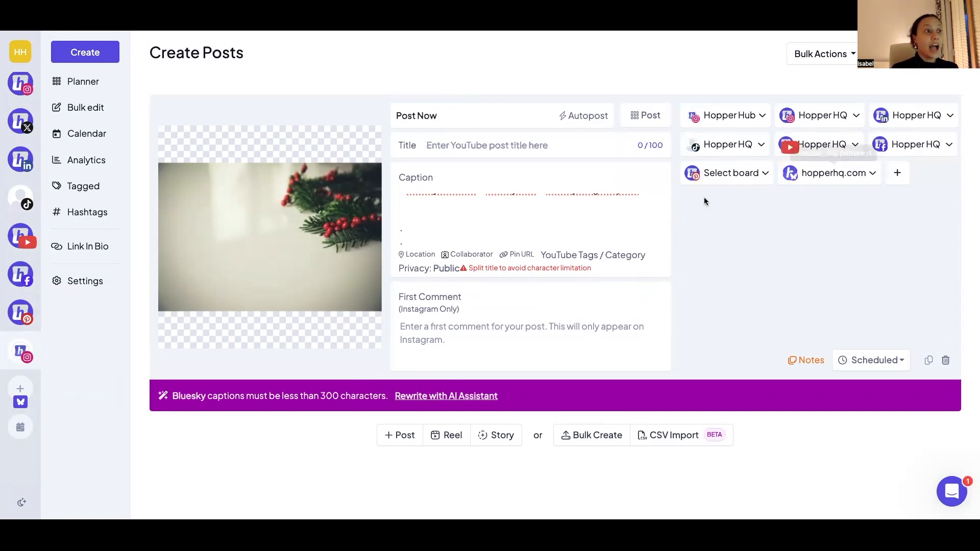
left_click(831, 149)
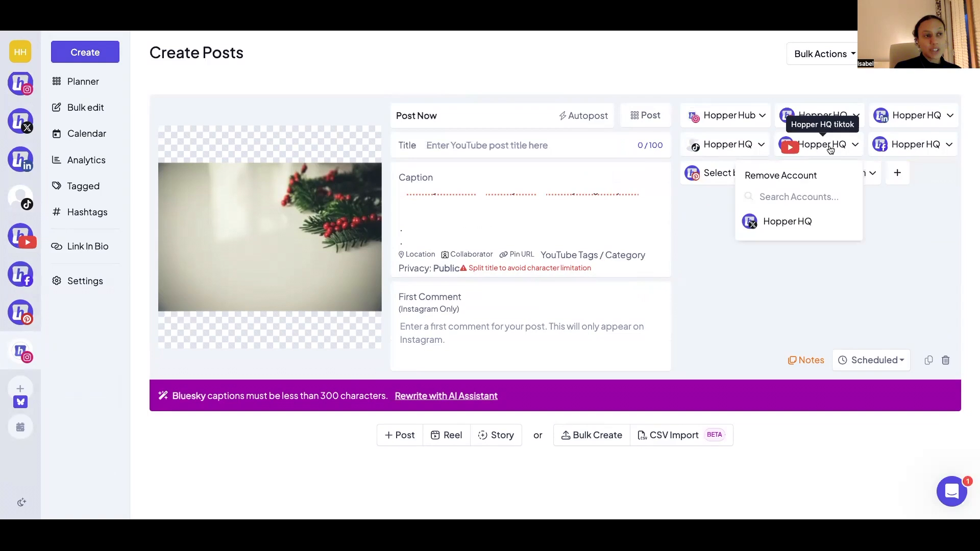
left_click(805, 176)
left_click(744, 148)
left_click(729, 175)
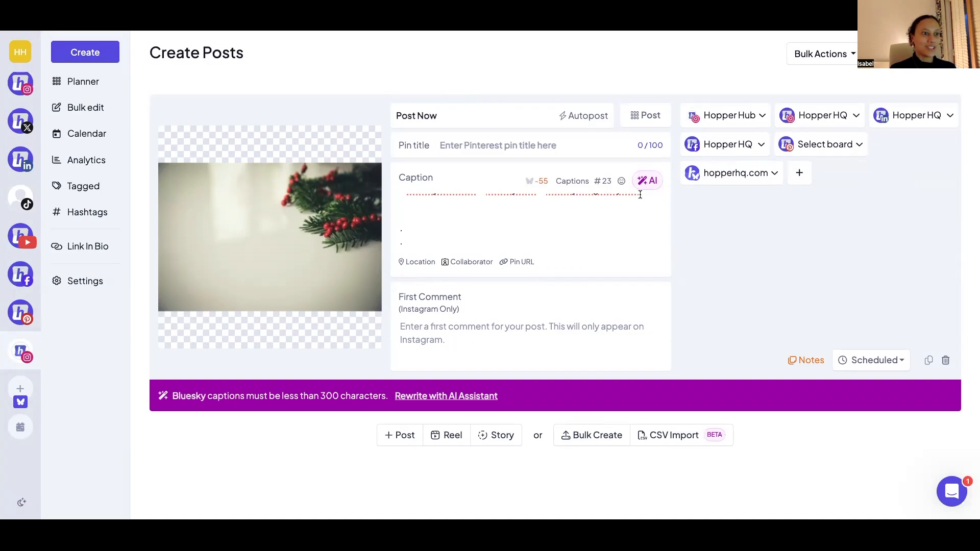
- Review the post's status options without changing the status, and cancel the new post without saving
left_click(873, 361)
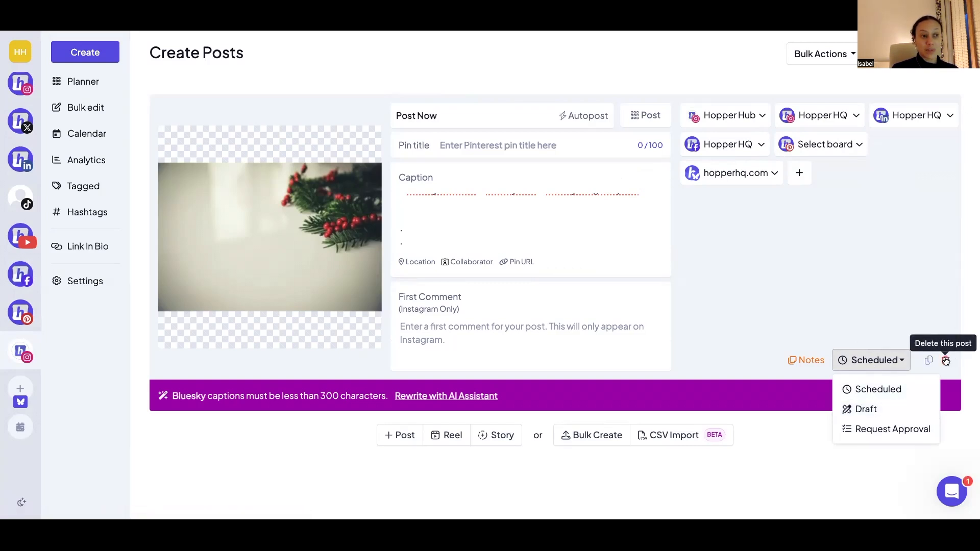
left_click(799, 361)
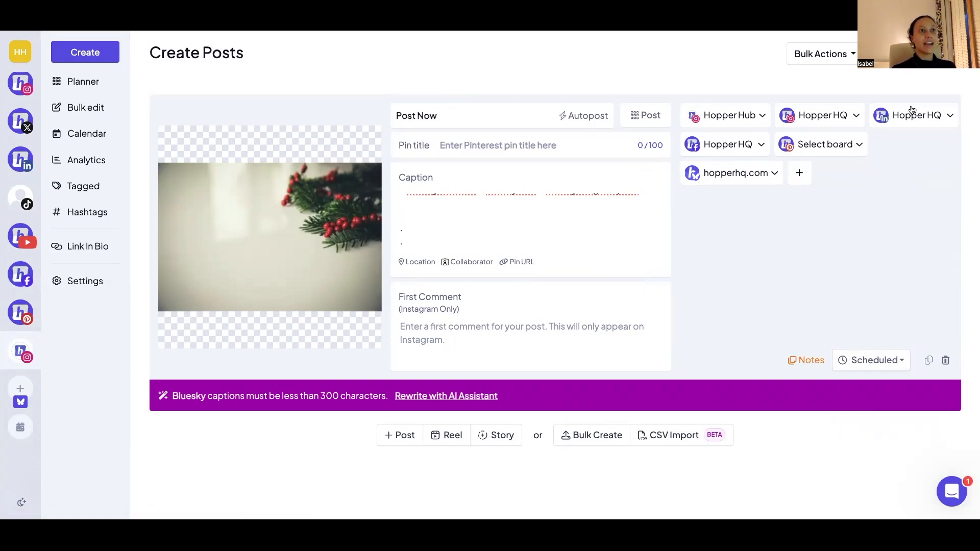
left_click(878, 105)
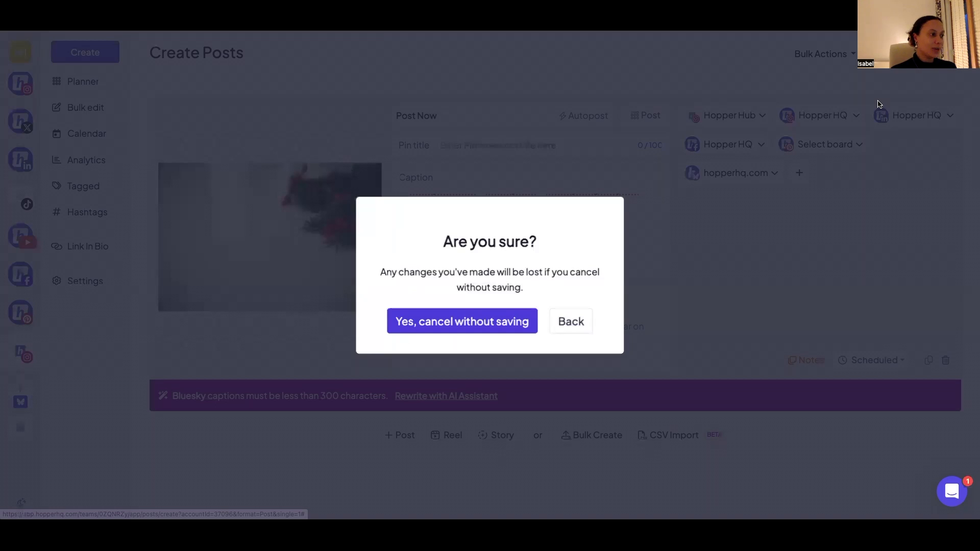
left_click(493, 321)
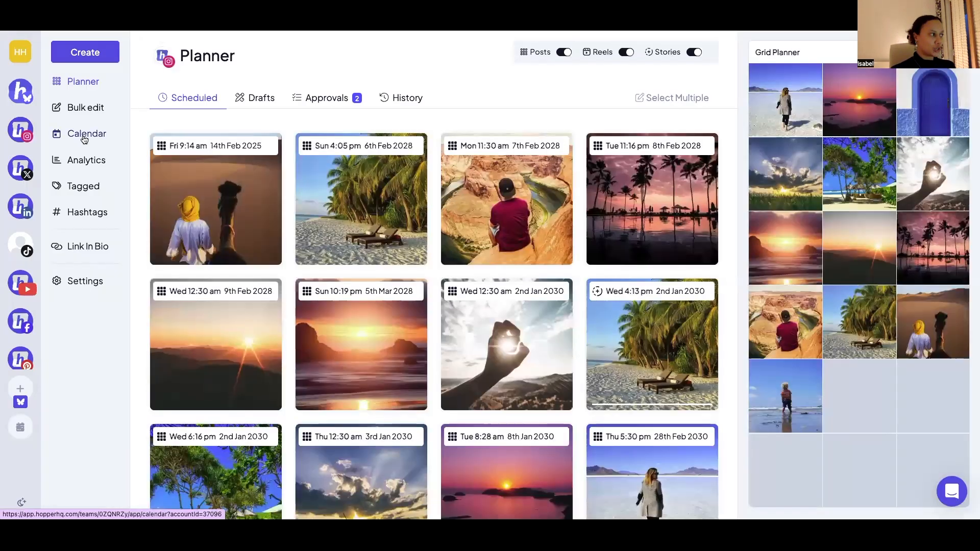
- In the calendar's February 2025 month view, move the scheduled Instagram post from 14 February to 6 February
left_click(85, 138)
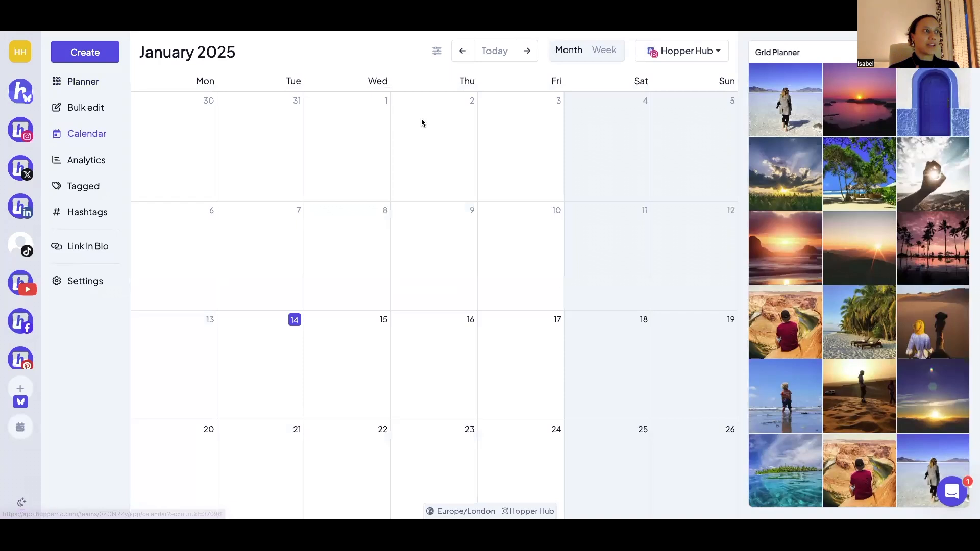
left_click(527, 51)
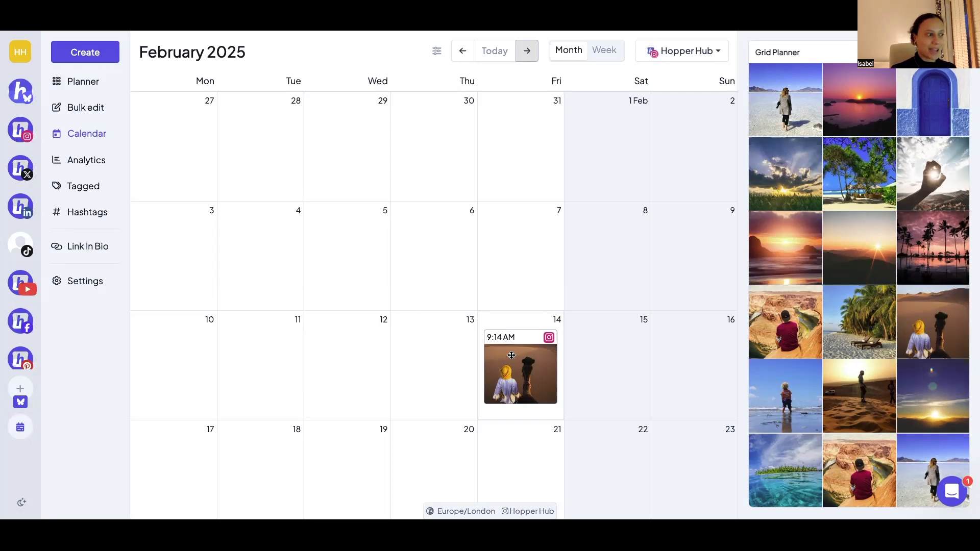
left_click_drag(512, 356, 429, 256)
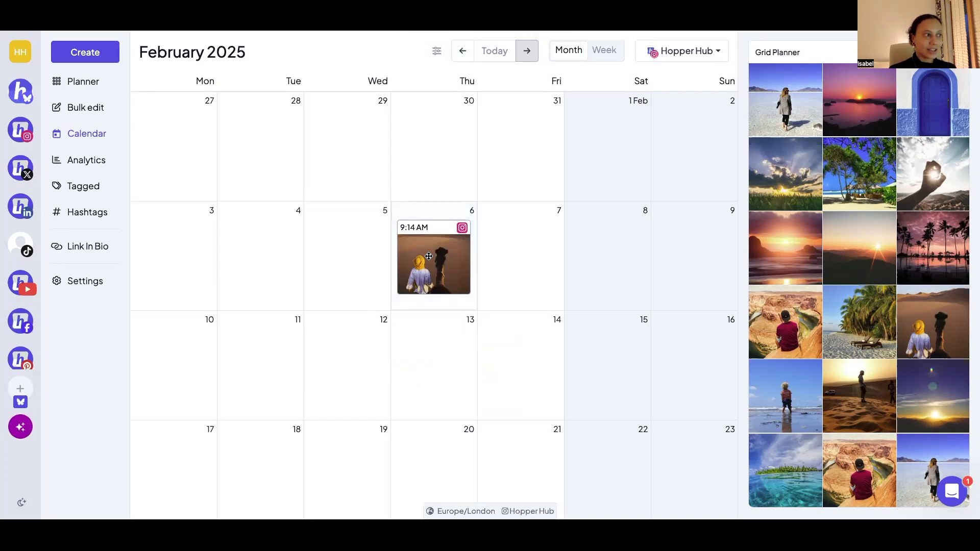
- View the editor of the 6 February post and the new post form for 7 February, closing both without saving
left_click(429, 255)
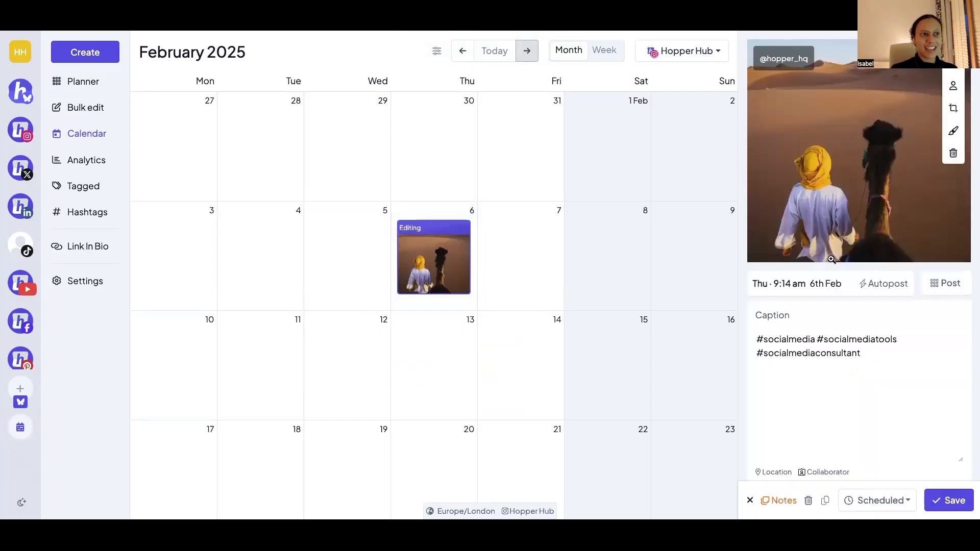
left_click(750, 501)
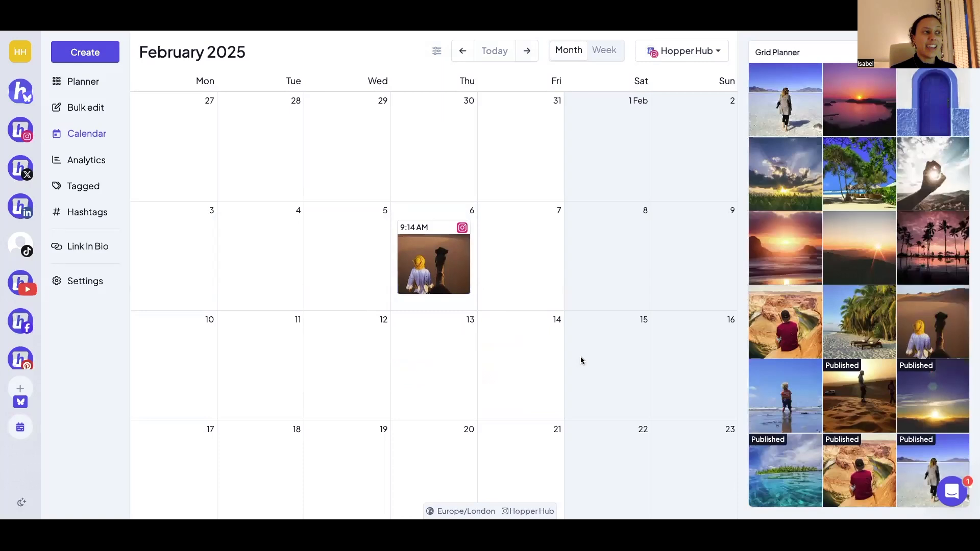
left_click(533, 255)
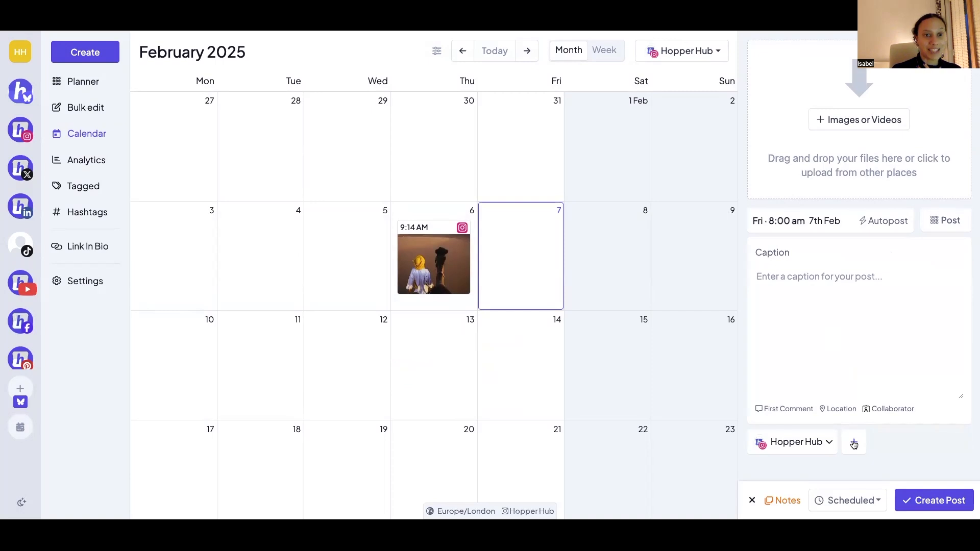
left_click(753, 503)
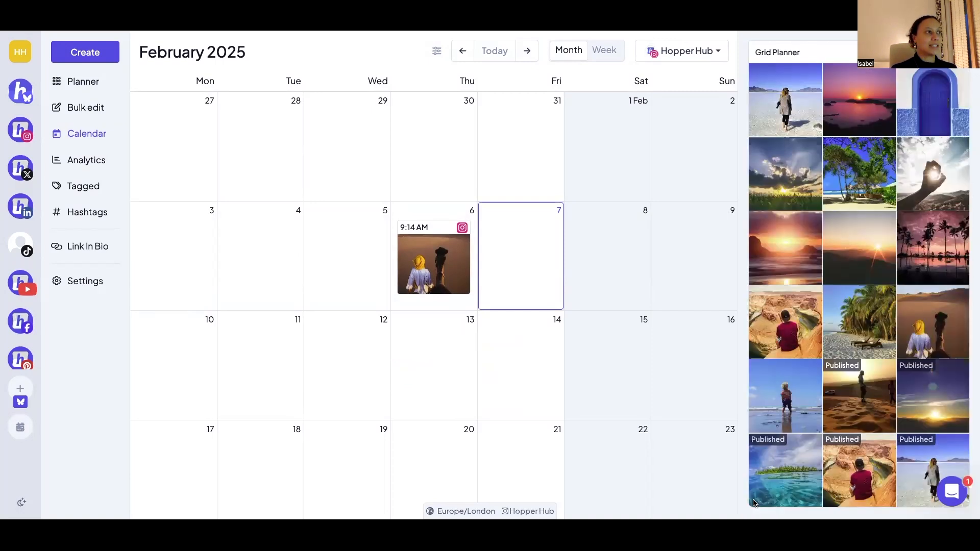
- Turn the calendar's Drafts filter off and on again, and view the account list without switching accounts
left_click(437, 53)
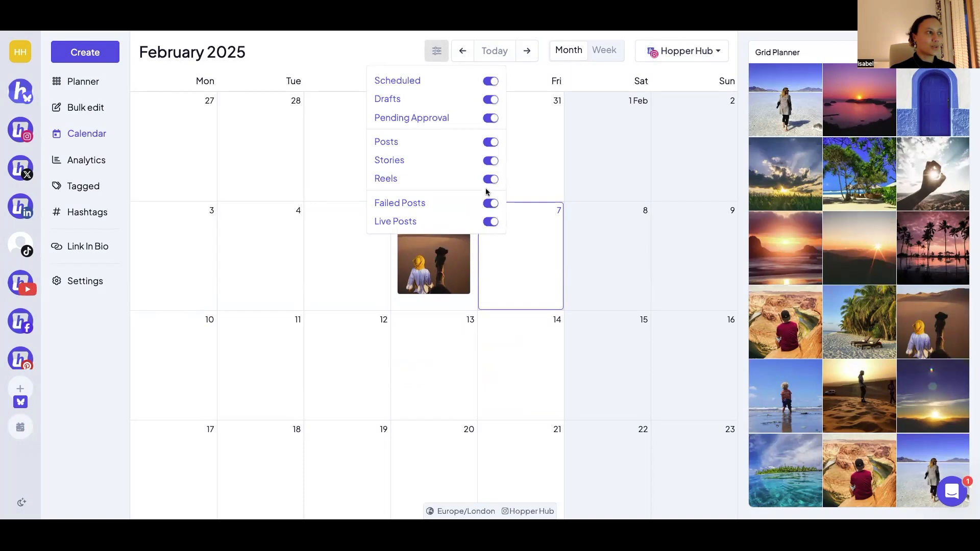
left_click(489, 98)
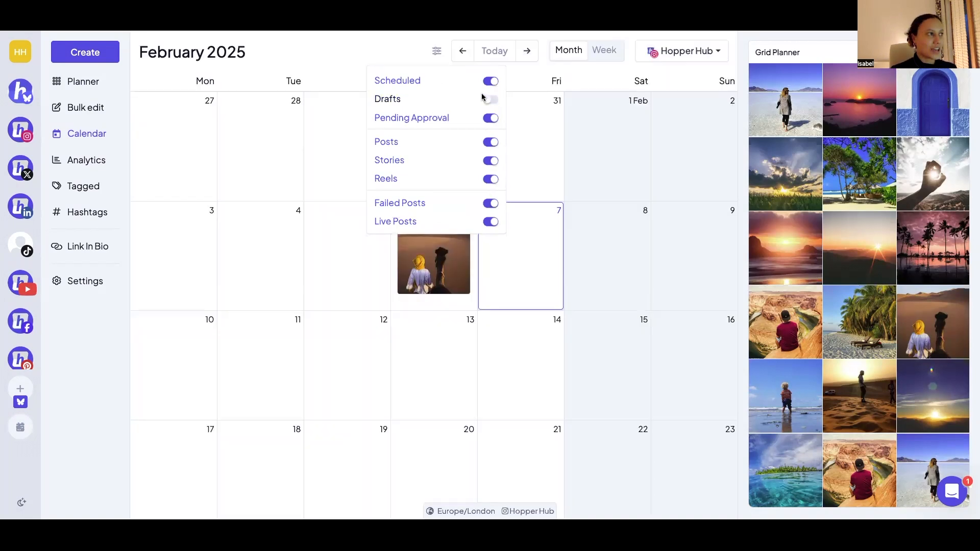
left_click(490, 101)
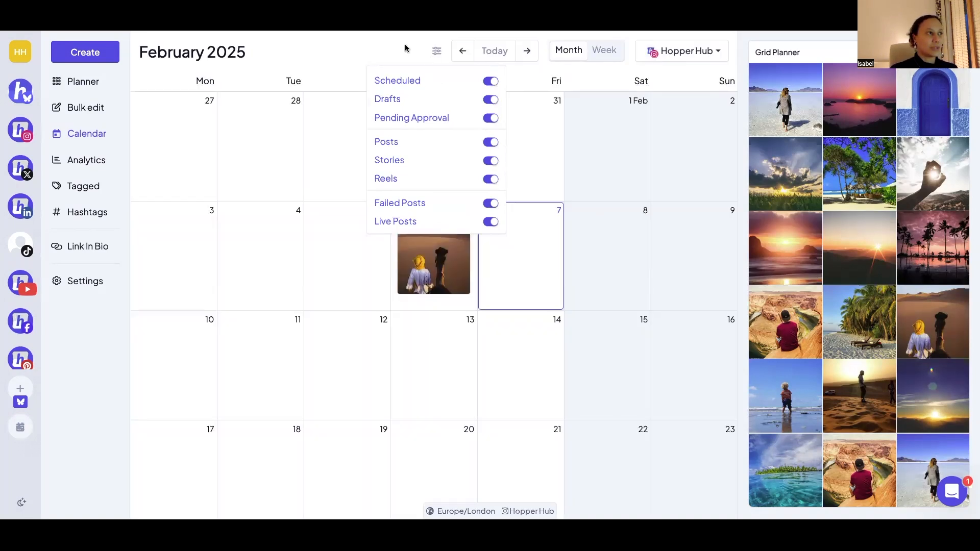
left_click(406, 48)
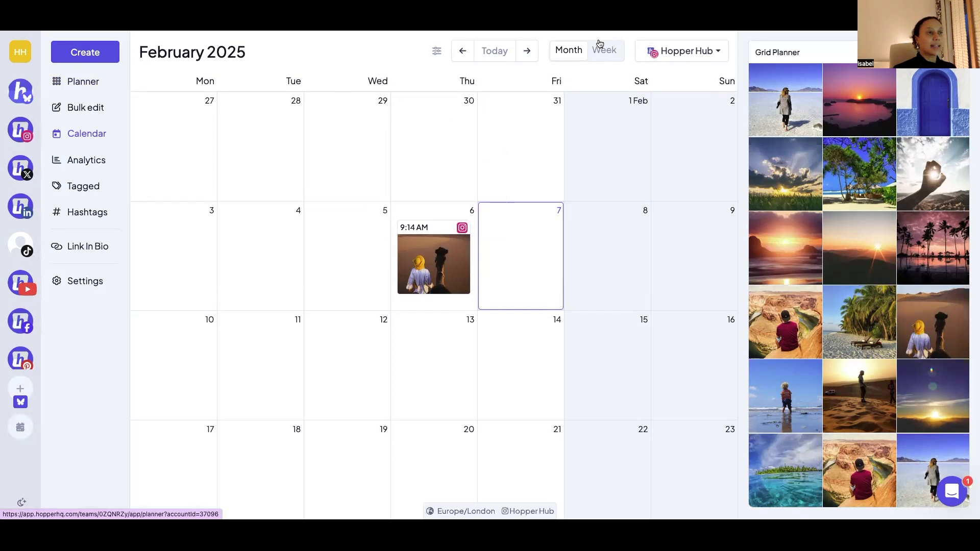
left_click(652, 51)
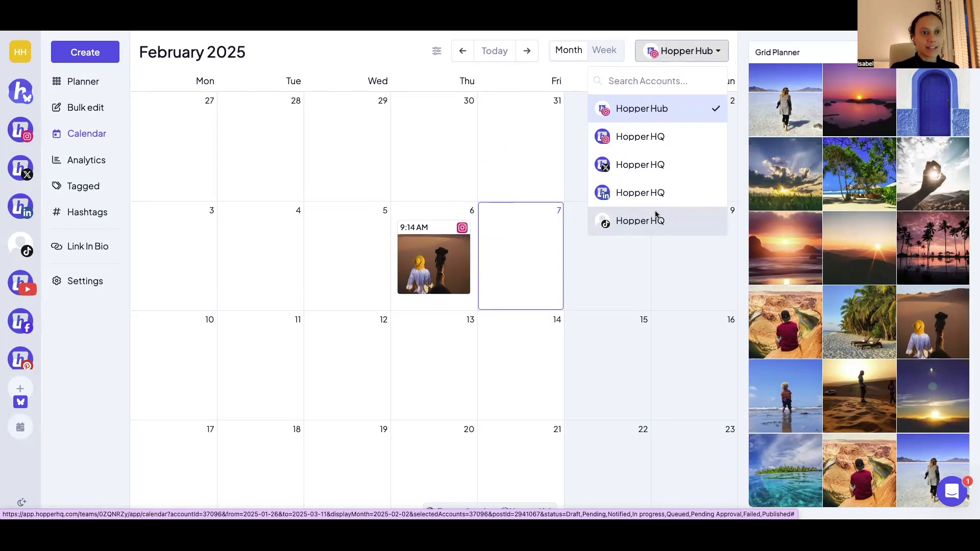
left_click(410, 49)
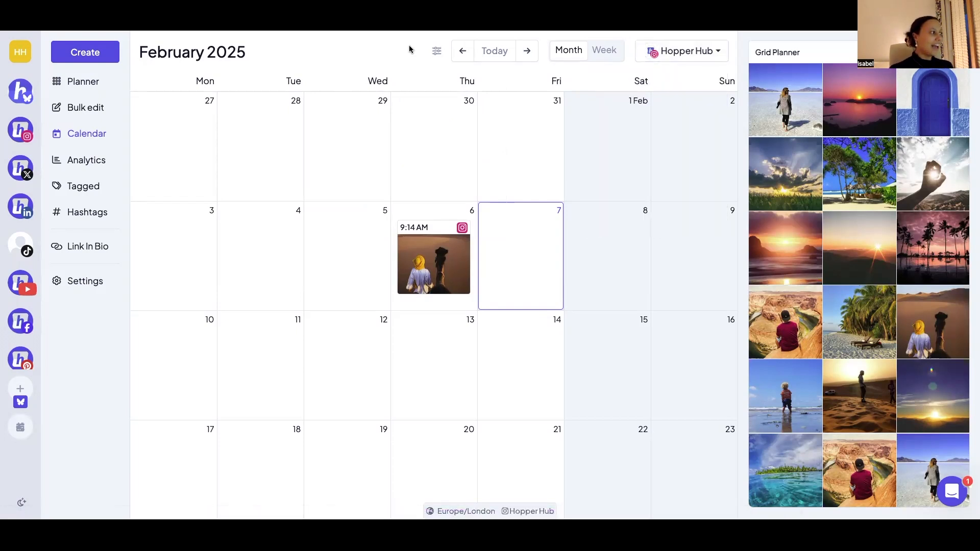
left_click(102, 245)
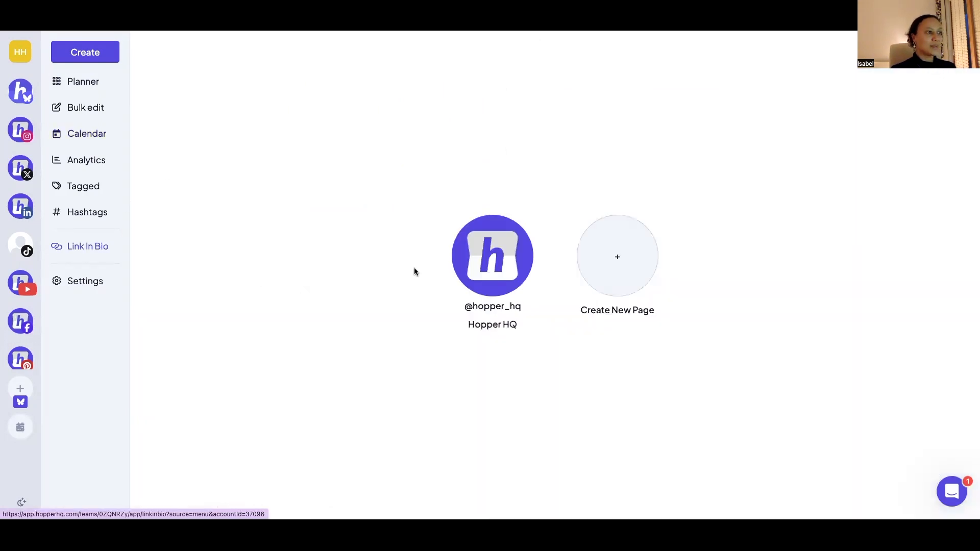
left_click(500, 256)
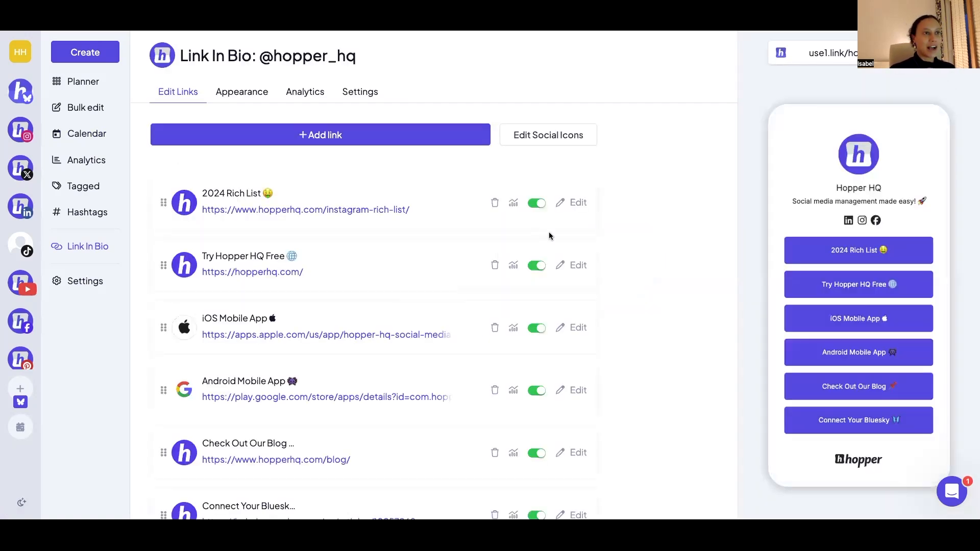
left_click(937, 52)
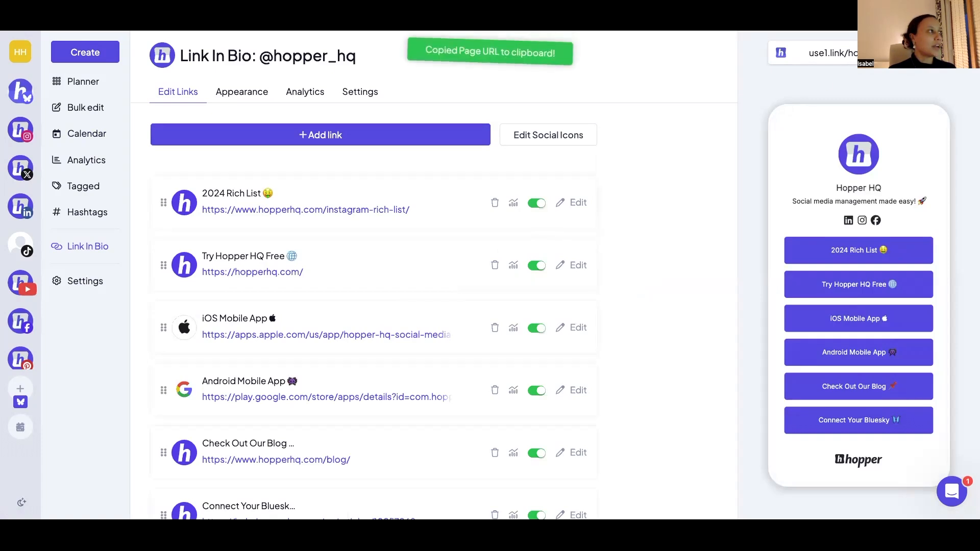
key("super+t")
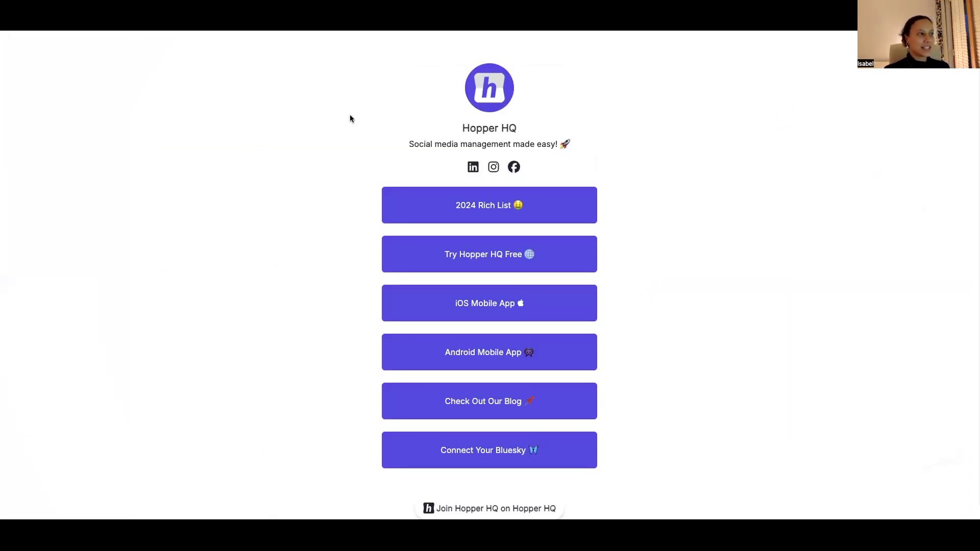
scroll(350, 115, "down", 1)
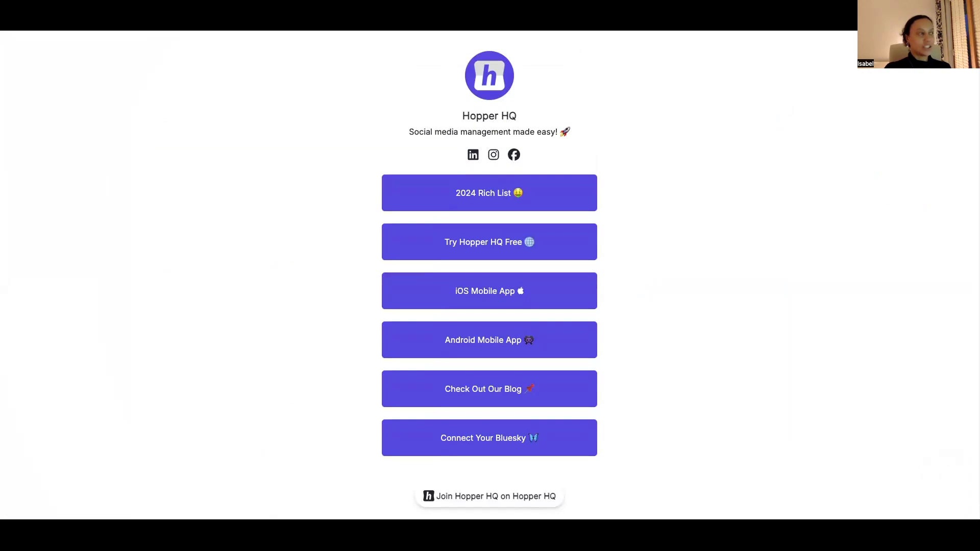
- Open the hopper_hq Instagram profile in another browser tab and follow the use1.link/hopper_hq link in its bio
key("ctrl+t")
type("in/h")
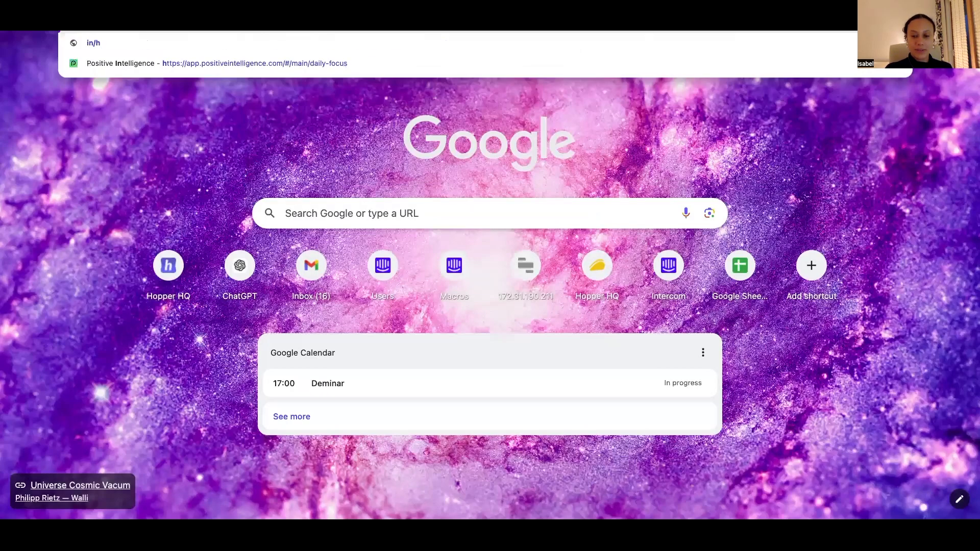
key("Return")
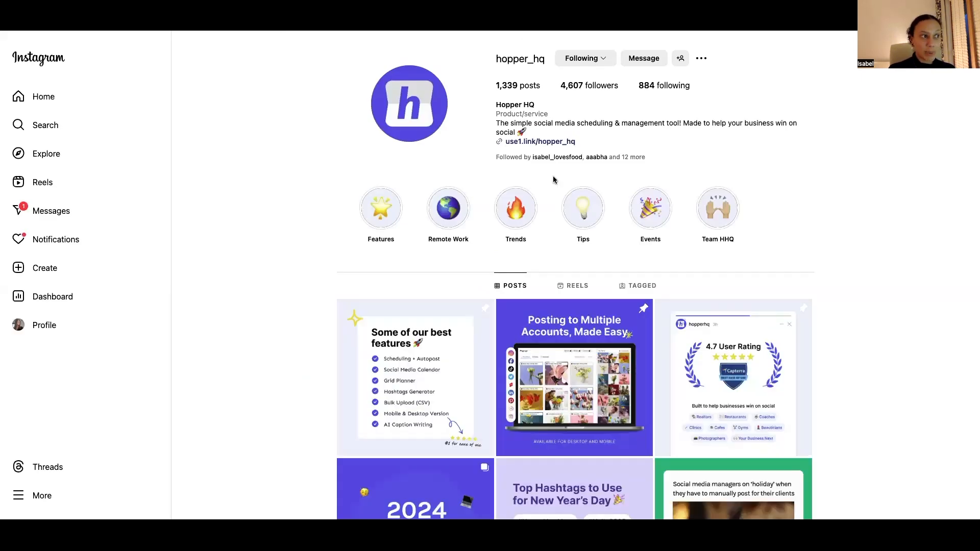
left_click(538, 145)
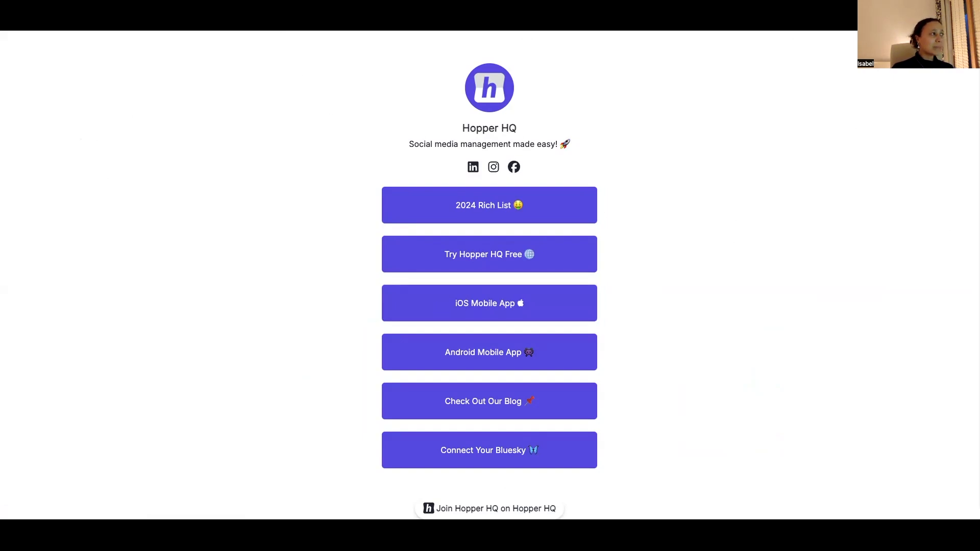
- Return to the Hopper HQ tab and review the Link In Bio appearance options, from profile and social icons to themes, fonts and buttons
left_click(273, 26)
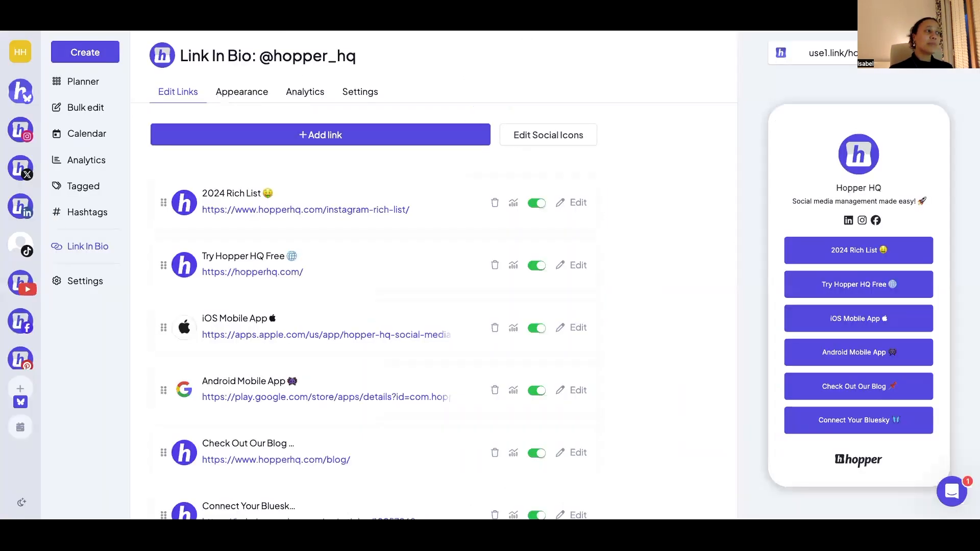
left_click(238, 96)
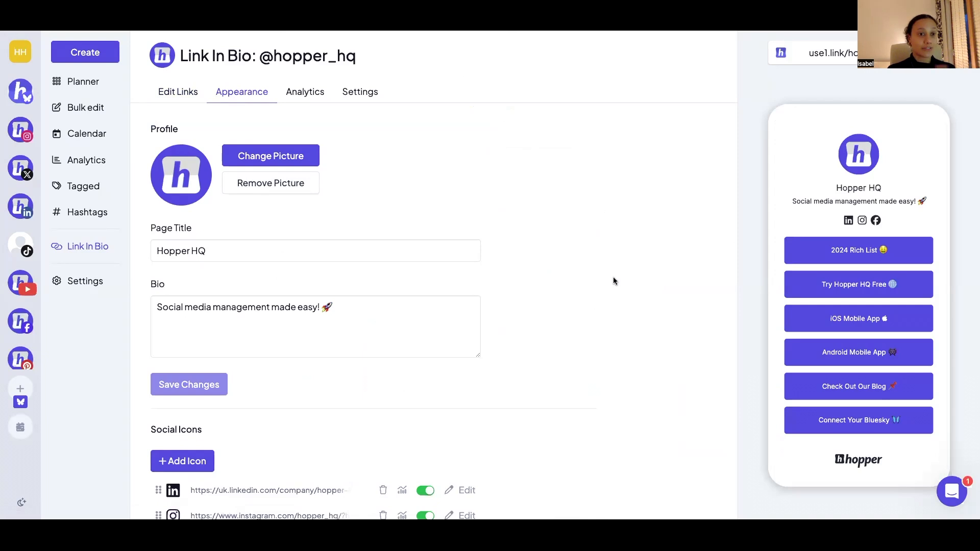
scroll(614, 281, "down", 7)
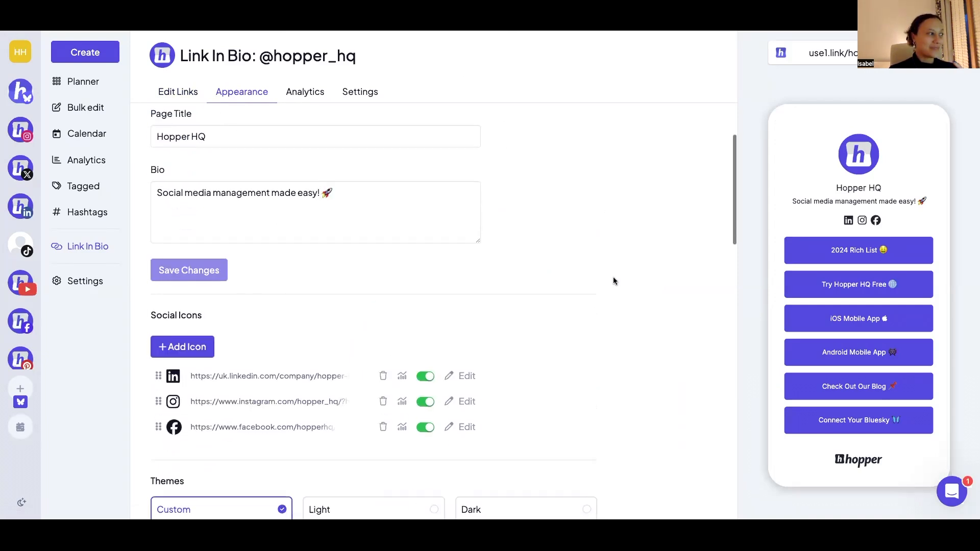
scroll(613, 281, "down", 6)
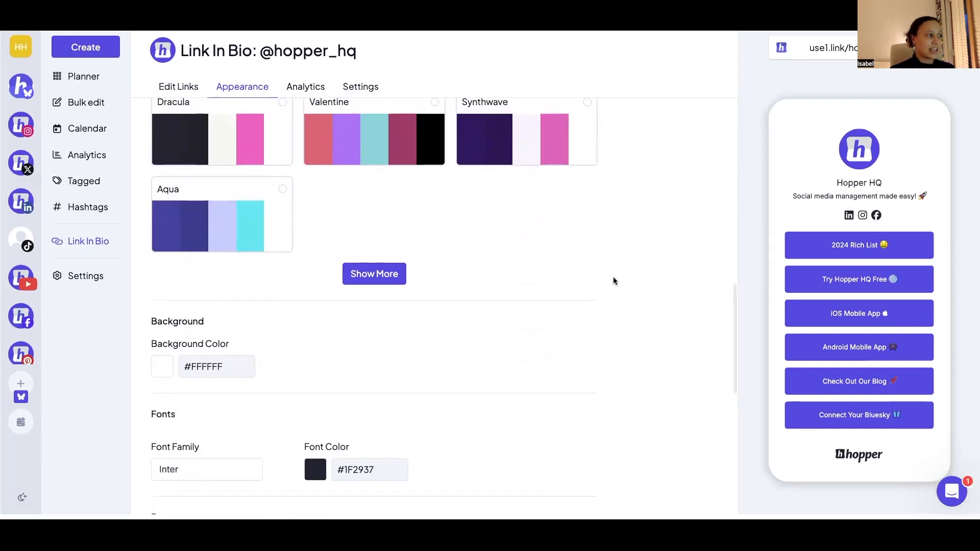
scroll(479, 350, "down", 6)
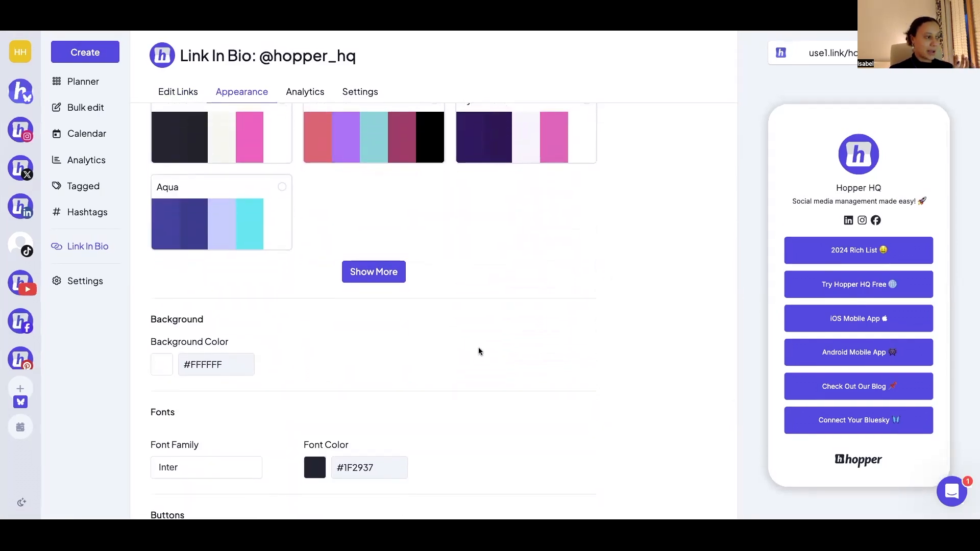
scroll(479, 351, "down", 5)
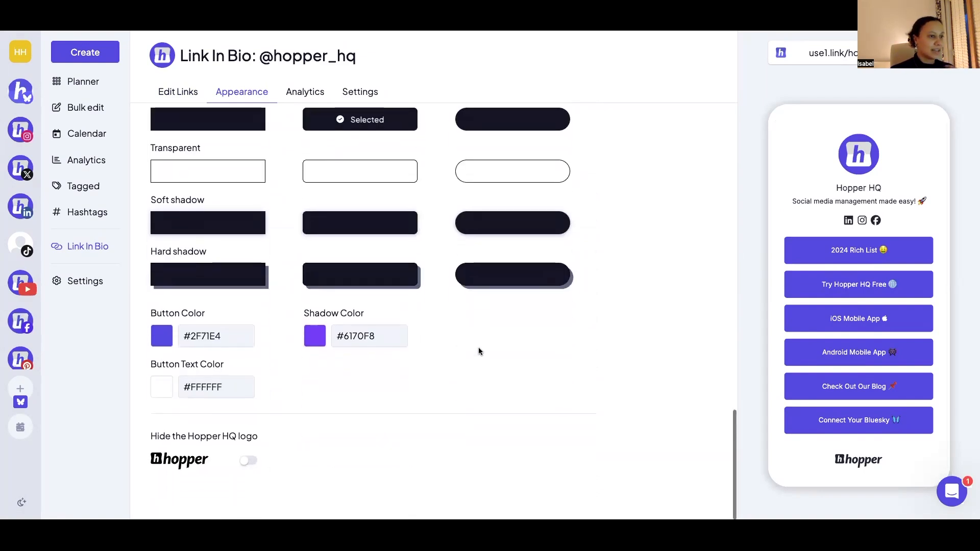
scroll(478, 351, "up", 11)
- Examine the Link In Bio page analytics, including the views chart, visitor sources and link clicks, reducing the browser zoom to fit the table
left_click(307, 98)
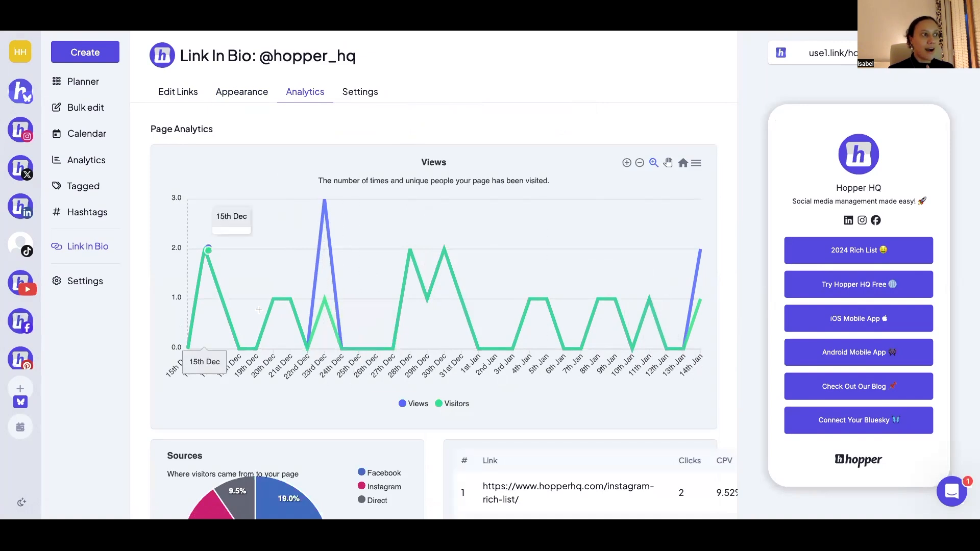
scroll(376, 325, "down", 4)
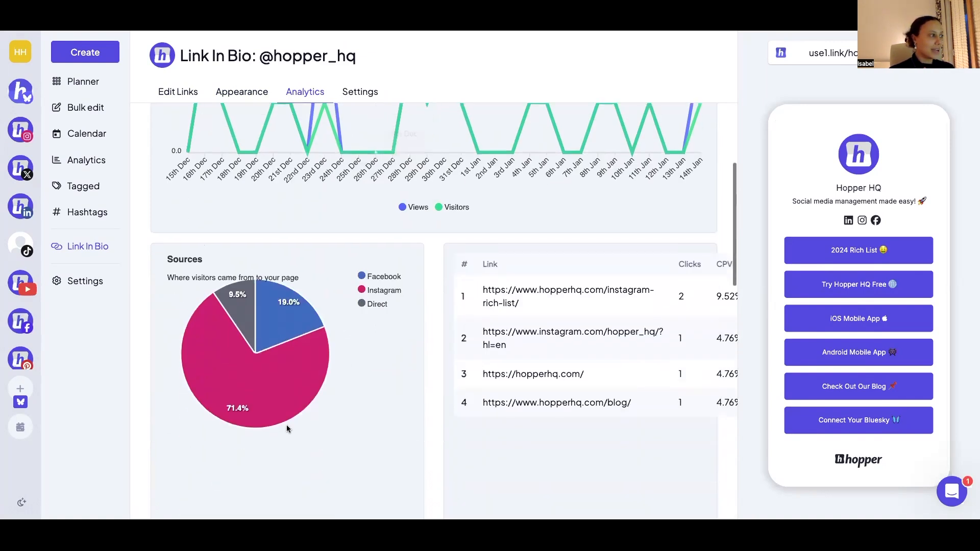
mouse_move(263, 365)
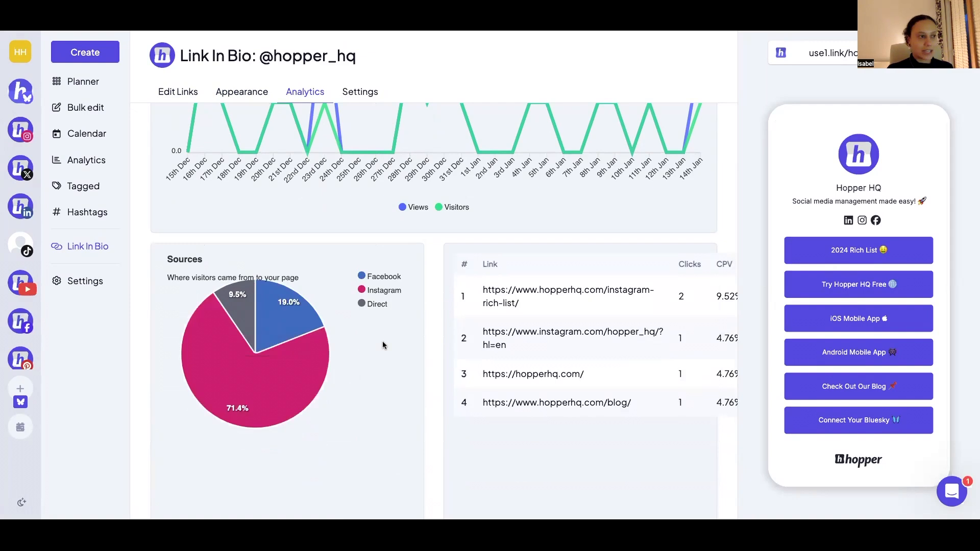
key("ctrl+minus")
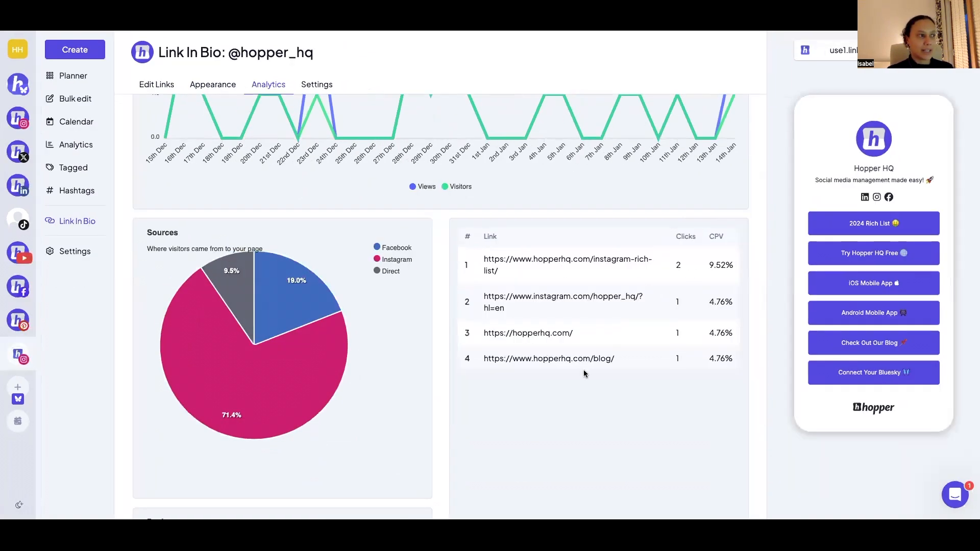
scroll(585, 372, "up", 4)
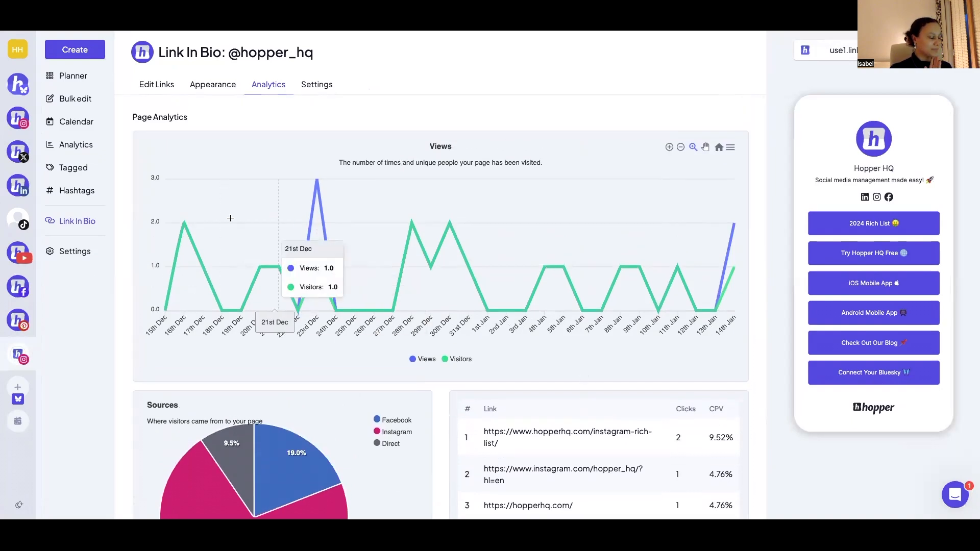
- Open the Team Members settings and view the permission levels for inviting a new member and the list of existing members
left_click(79, 251)
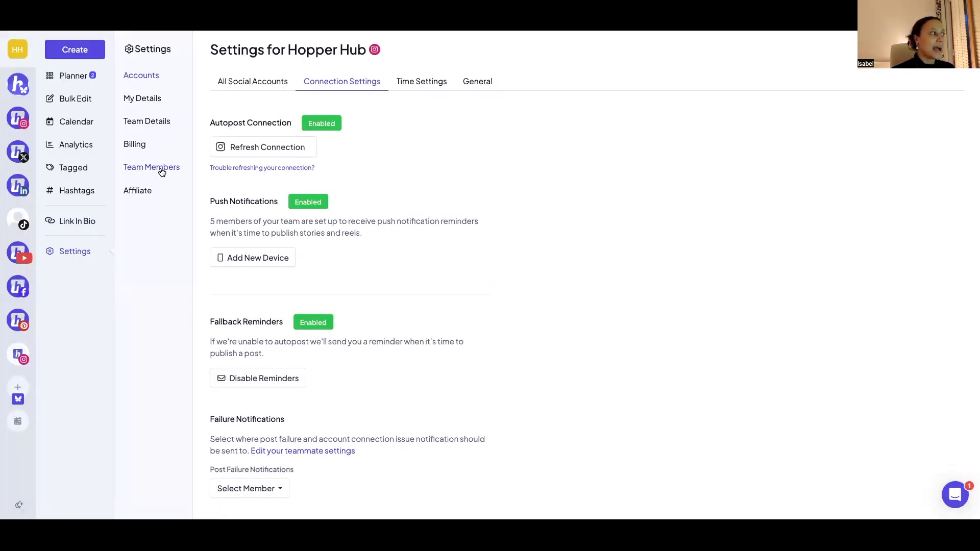
left_click(163, 172)
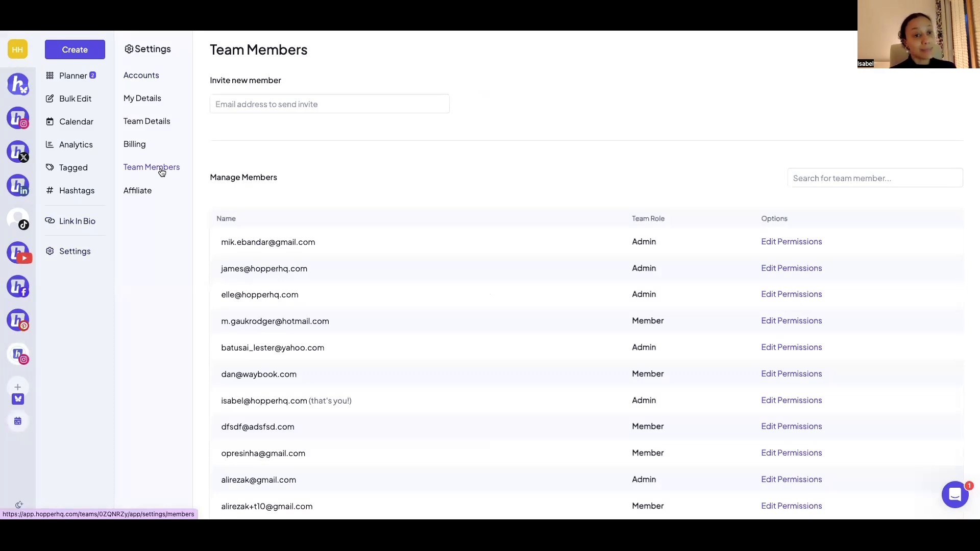
left_click(253, 100)
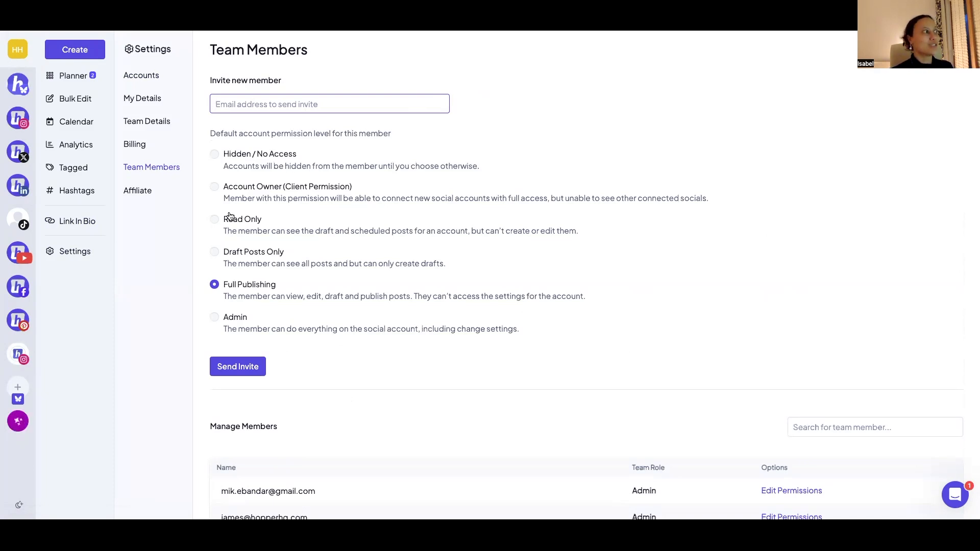
scroll(351, 321, "down", 7)
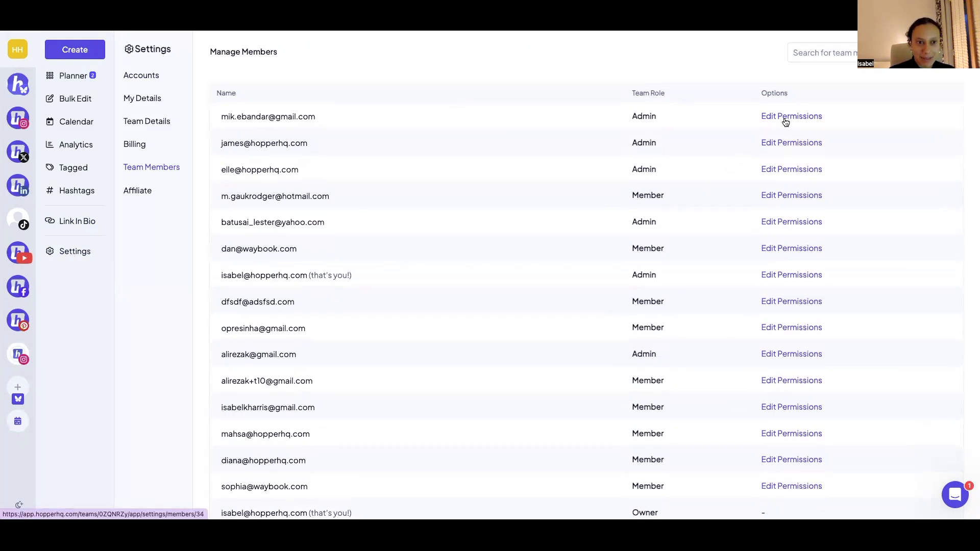
- Set the first listed team member's team-level permission to Member and review their per-account and default permissions
left_click(786, 123)
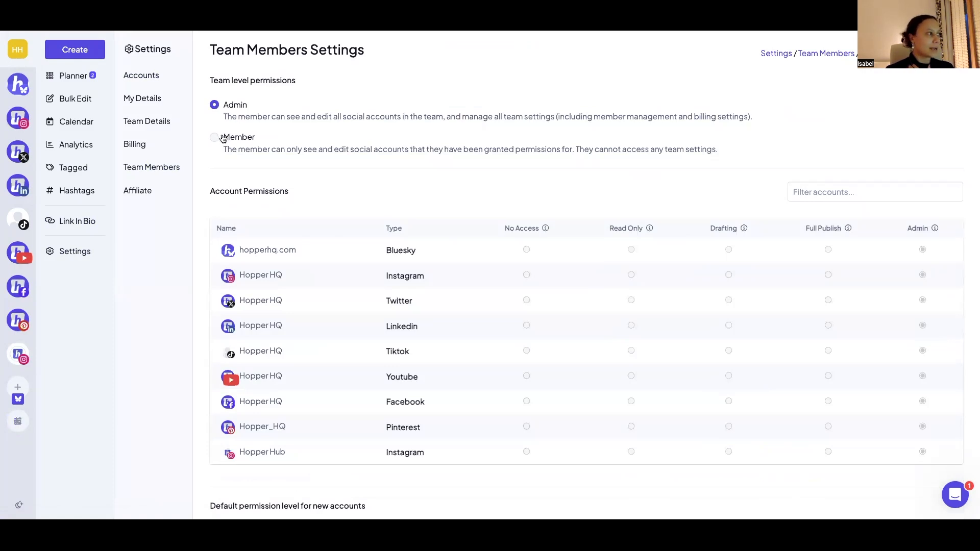
left_click(214, 139)
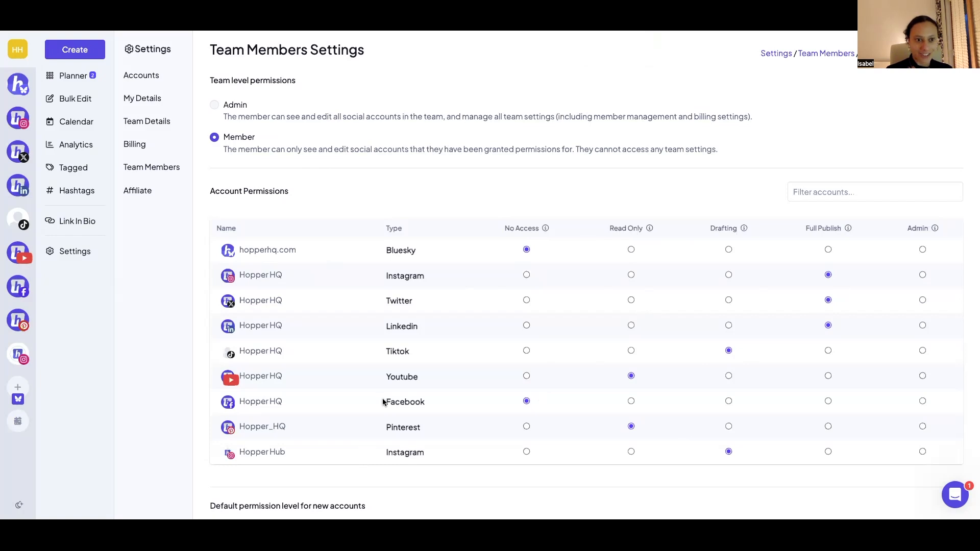
scroll(383, 404, "down", 5)
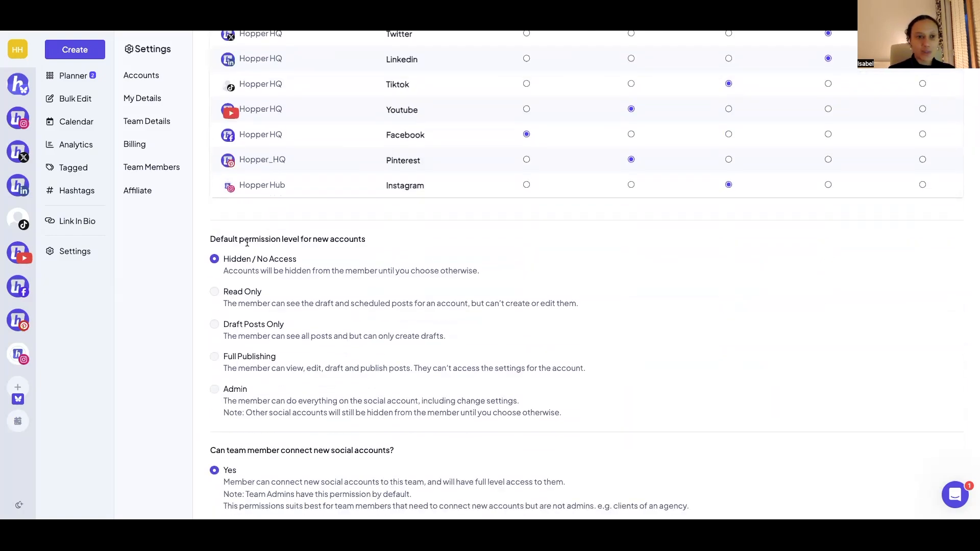
scroll(265, 279, "down", 2)
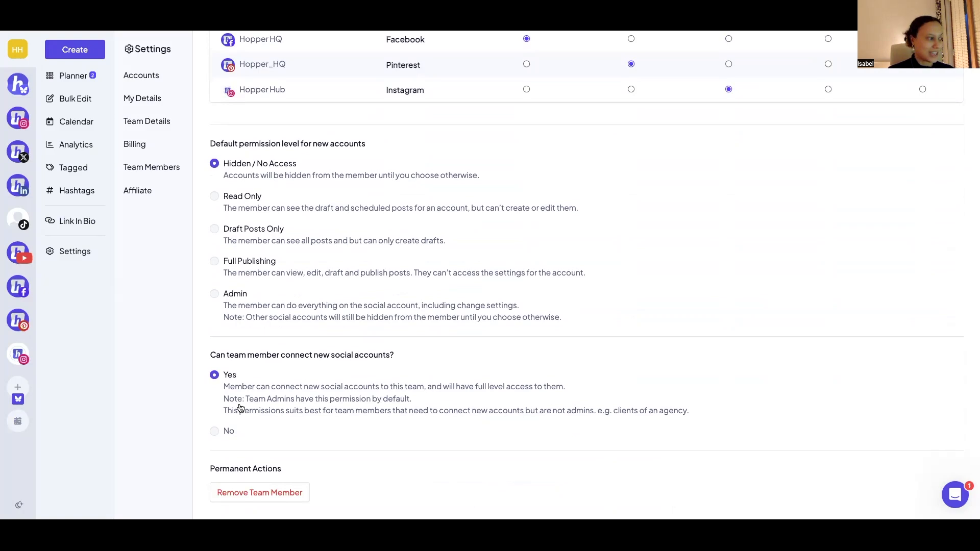
scroll(259, 385, "up", 8)
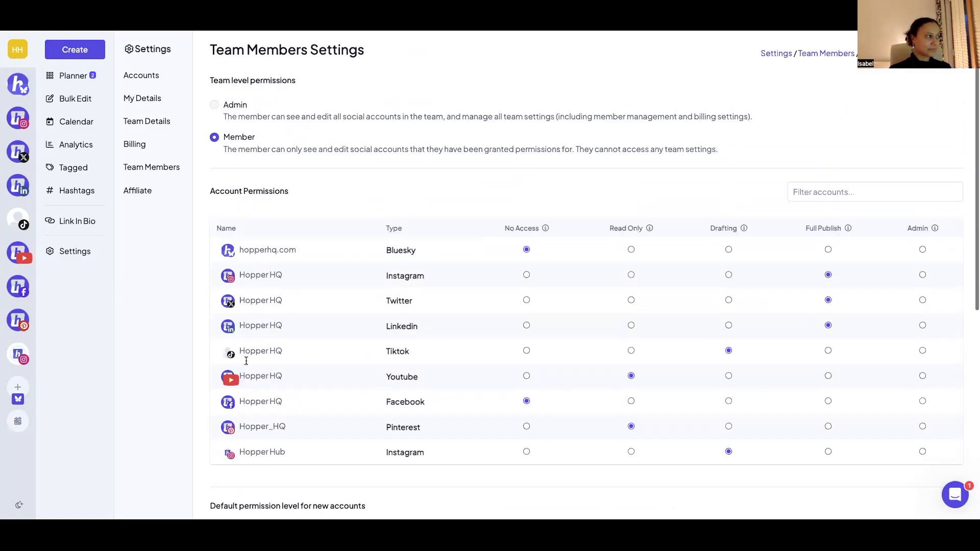
- View the list of connected social accounts and the Hopper Hub account's timezone and weekly post schedule
left_click(150, 75)
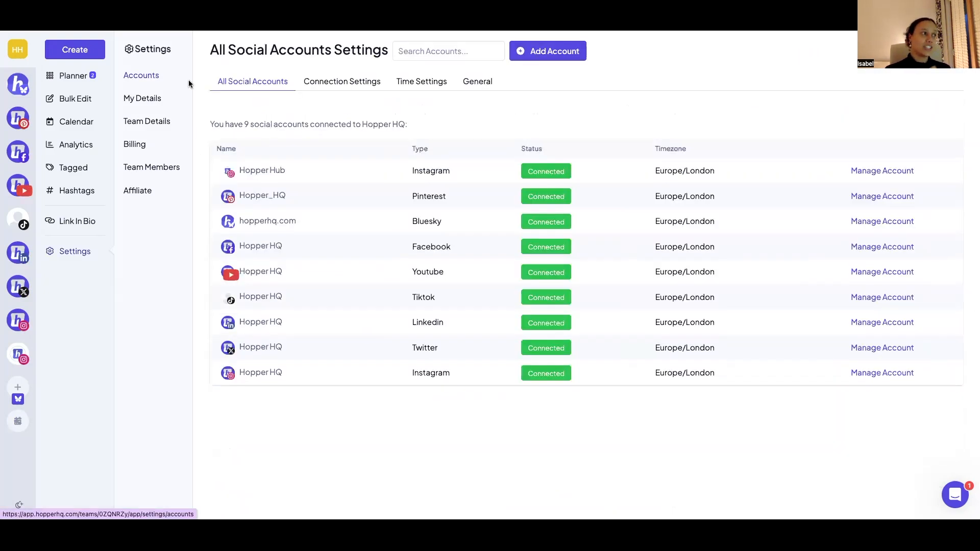
left_click(414, 82)
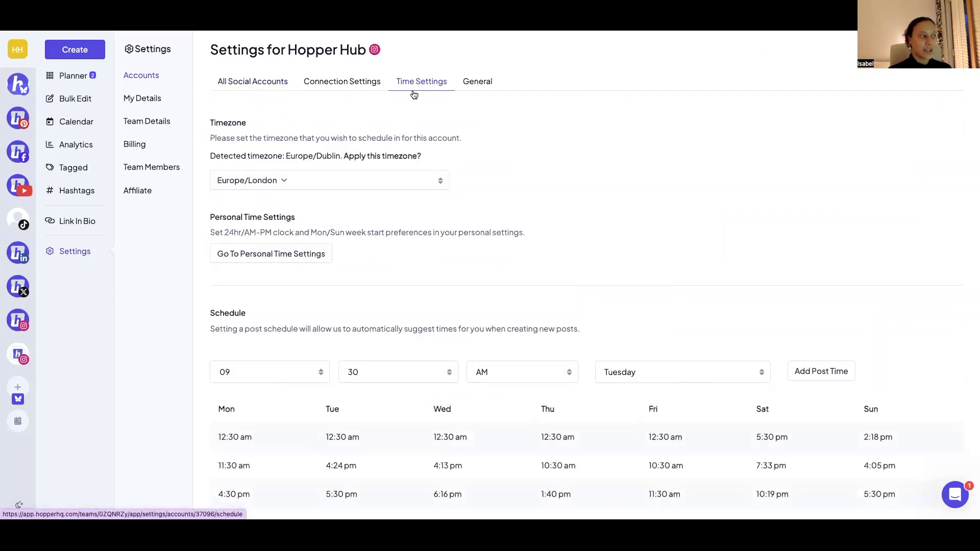
scroll(375, 288, "down", 1)
scroll(376, 291, "down", 3)
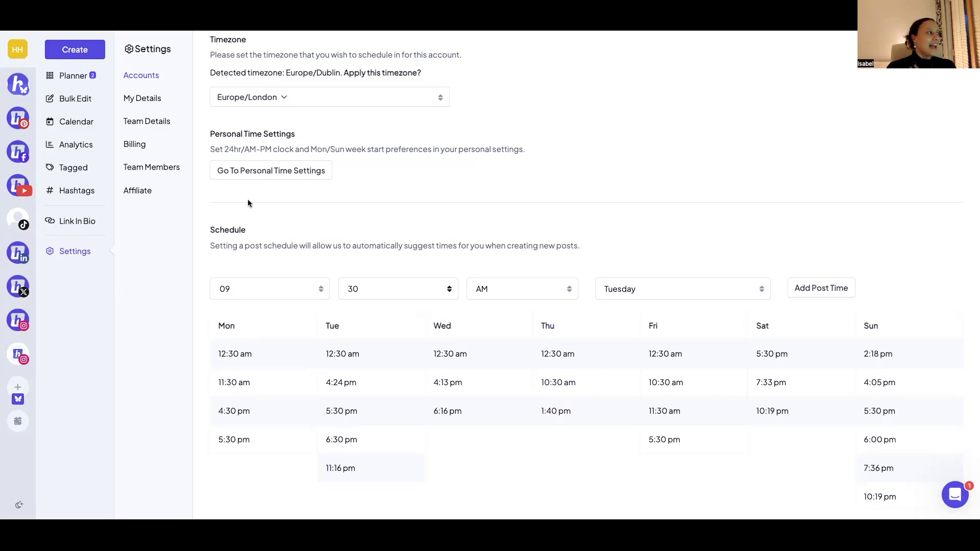
- Open the Planner, return to it from the help centre tab, and view the support options in the help messenger
left_click(81, 76)
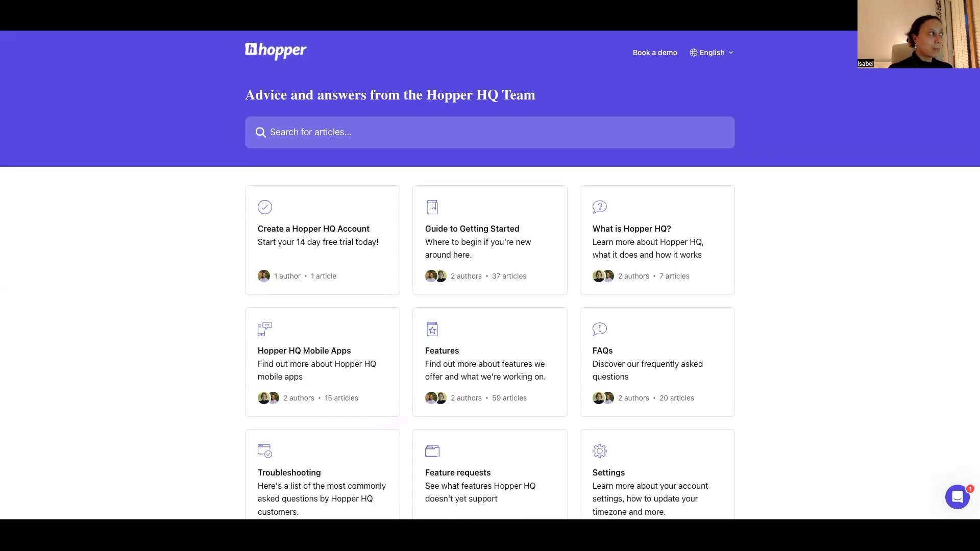
key("ctrl+shift+Tab")
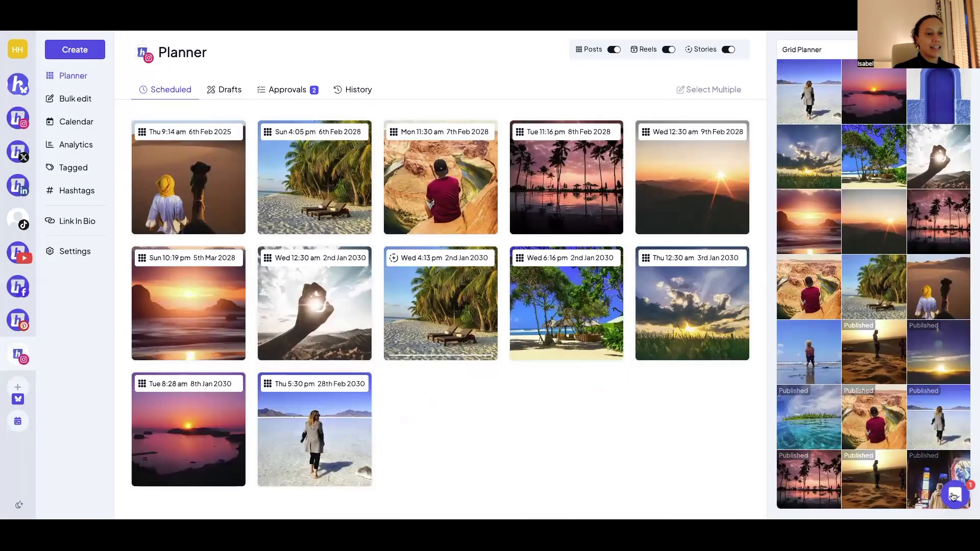
left_click(954, 495)
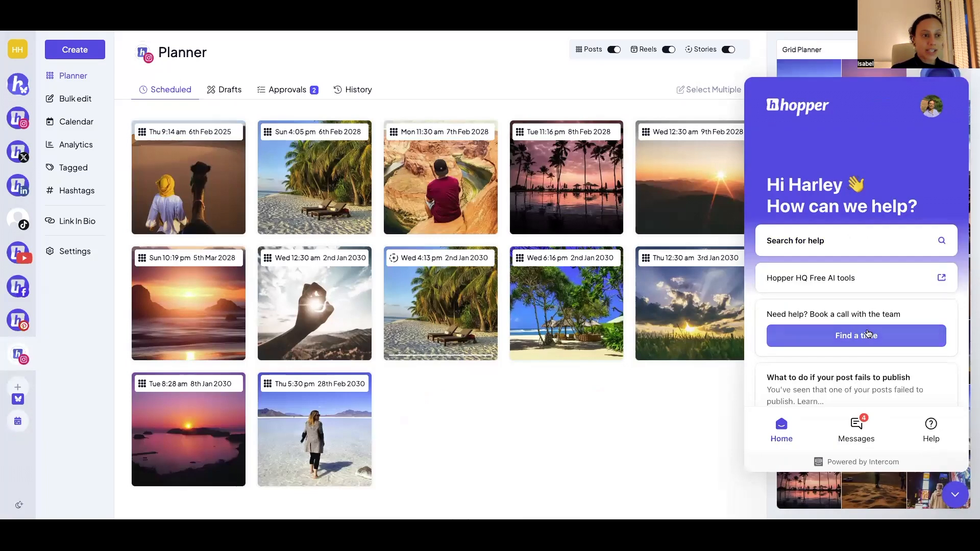
scroll(868, 333, "down", 2)
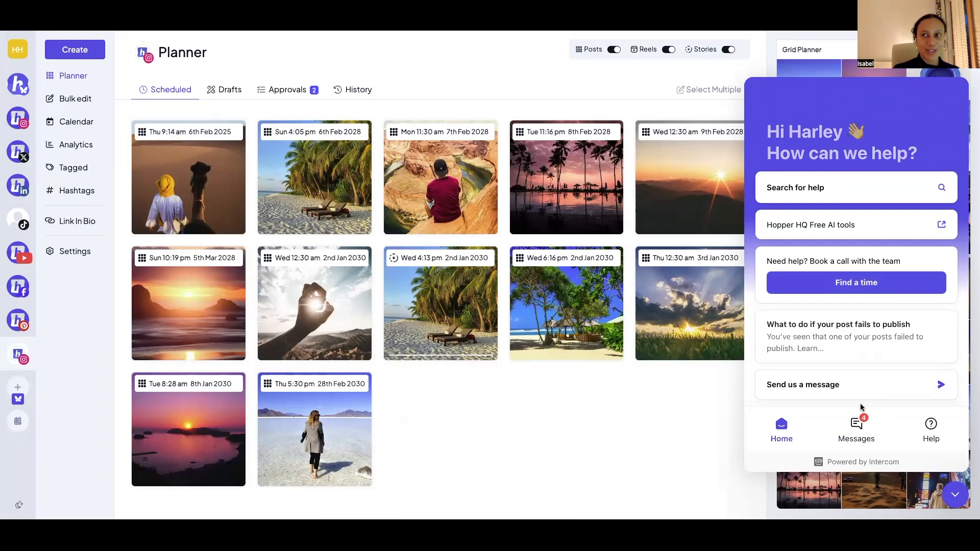